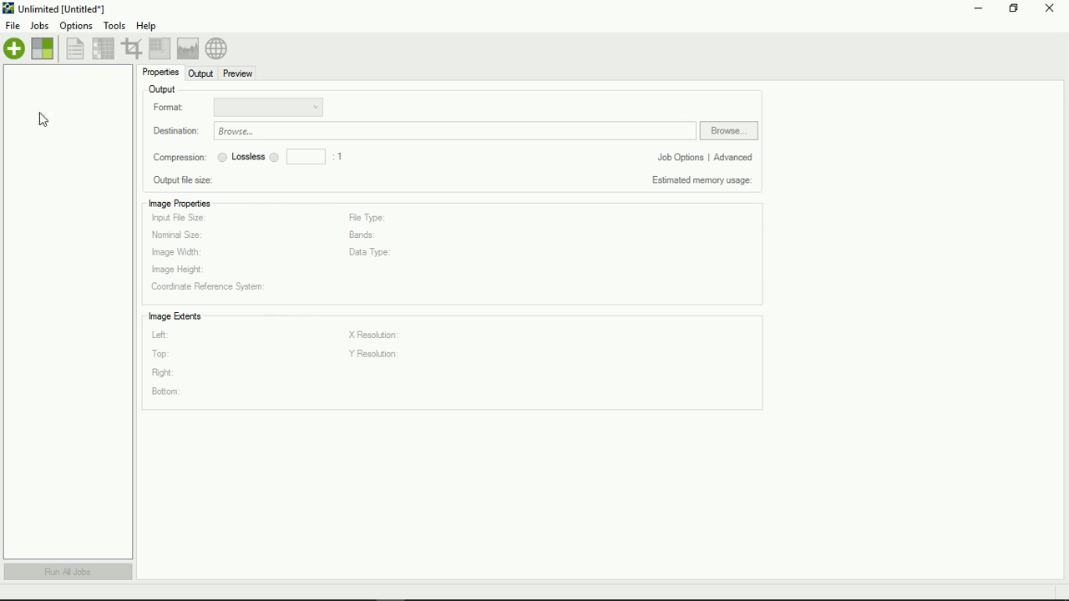
Step: Add all images in the HooverDamLakeMead folder, LakeMeadMosaic.sid and the ten TIFF files, to the job list
click(17, 50)
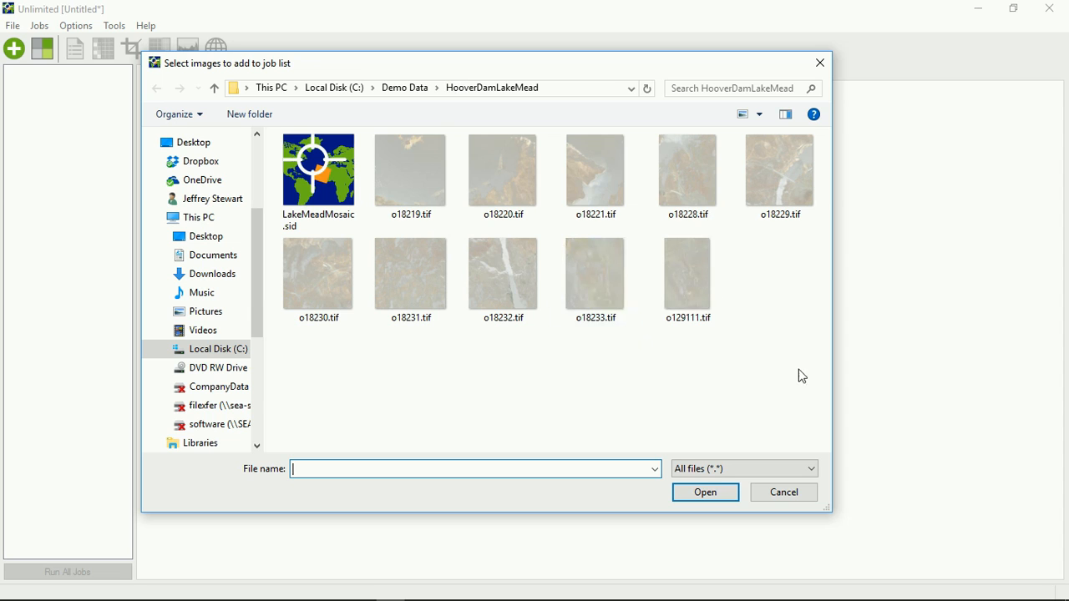
drag(803, 366, 275, 131)
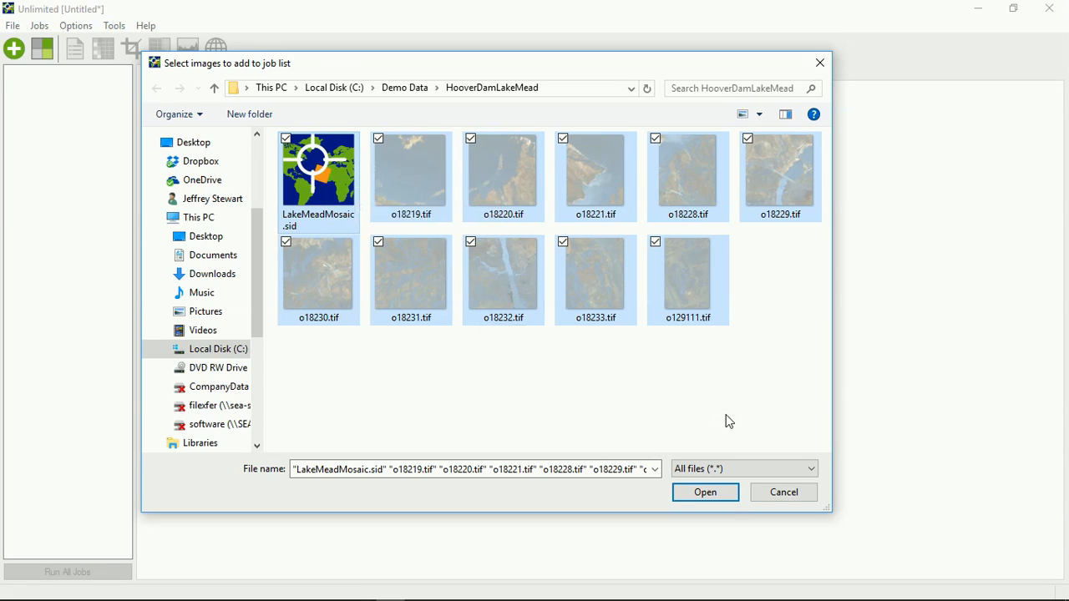
click(706, 493)
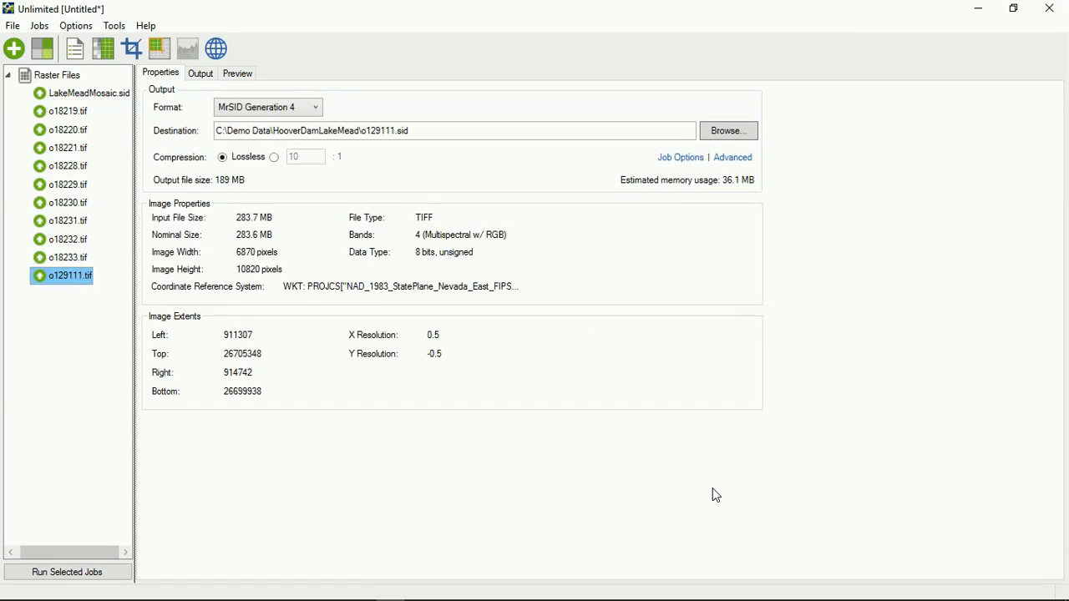
Step: Examine the output settings, image properties and extents of LakeMeadMosaic.sid and the TIFF files from o18219.tif to o18231.tif
click(66, 99)
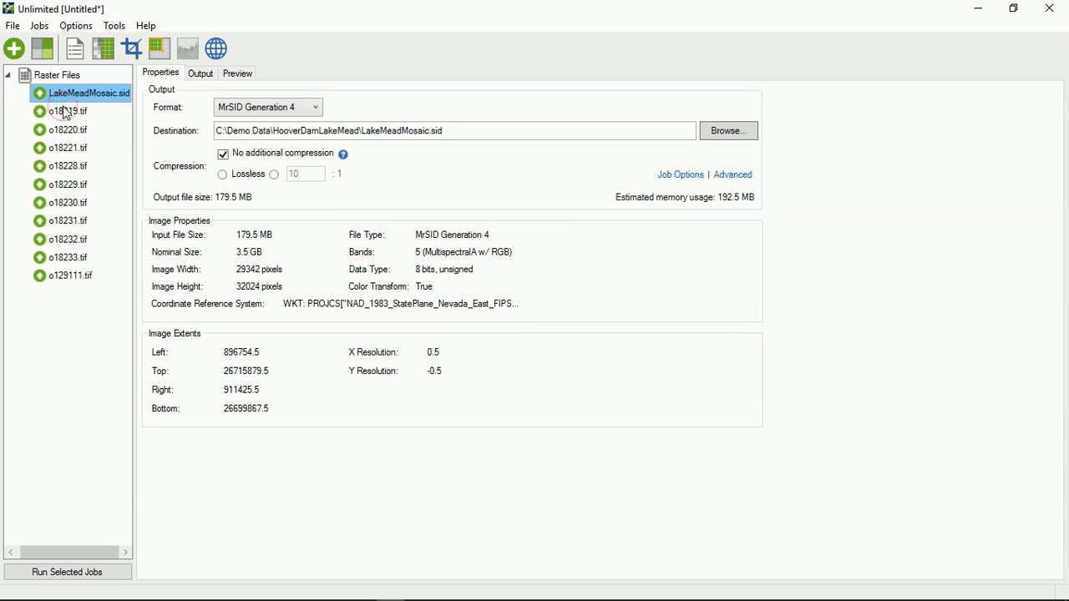
click(66, 113)
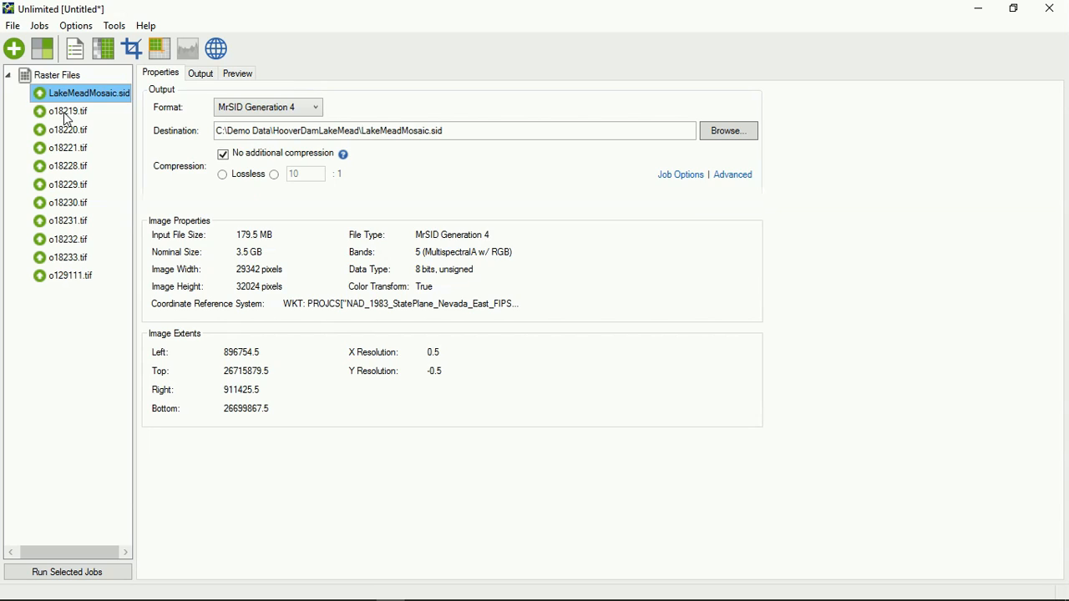
click(80, 95)
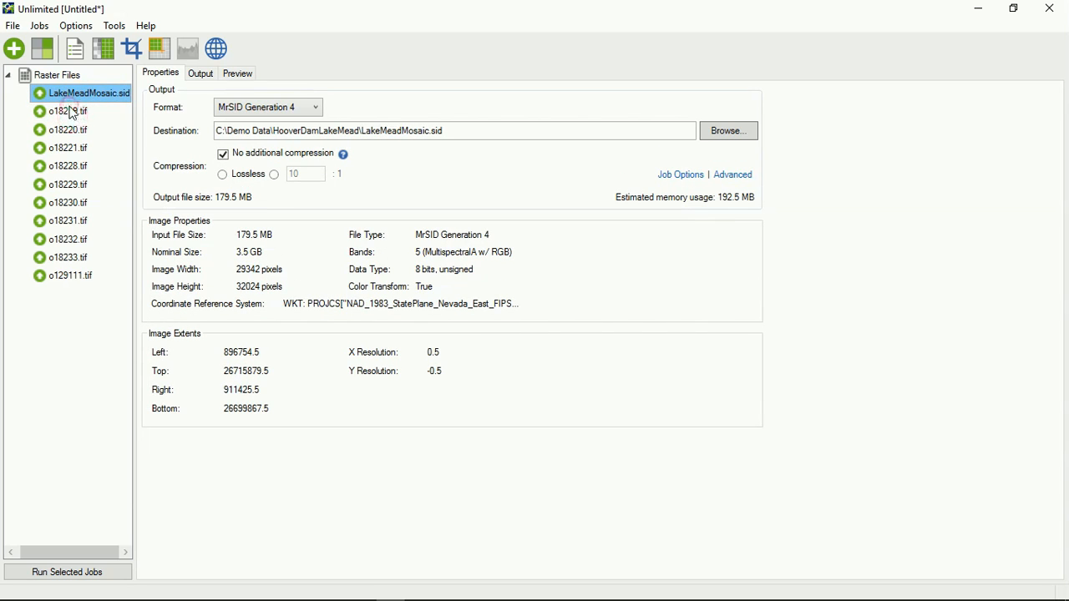
click(70, 116)
click(70, 130)
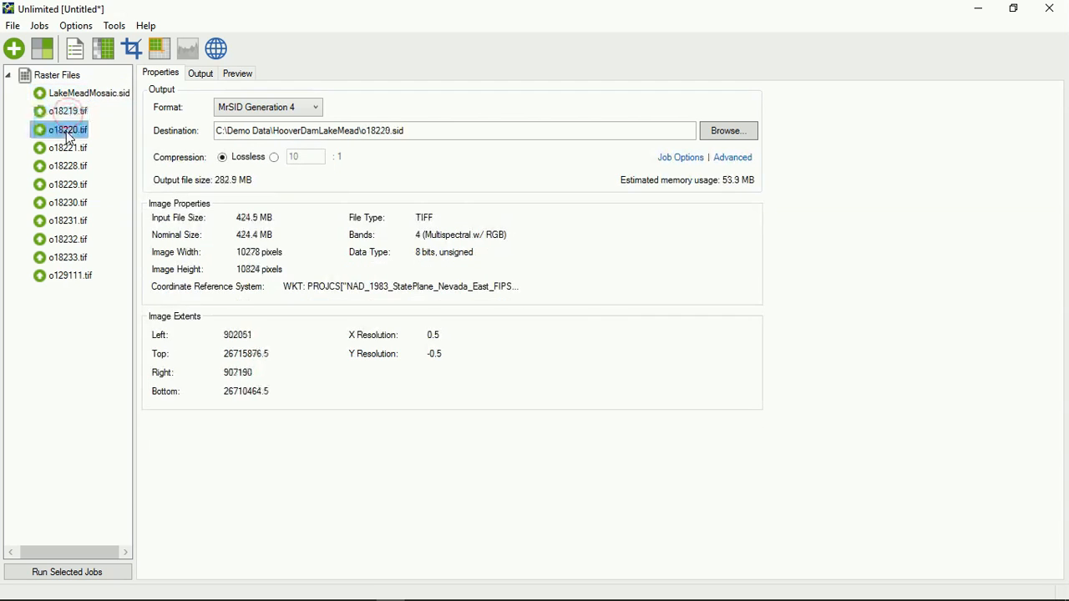
click(69, 148)
click(70, 166)
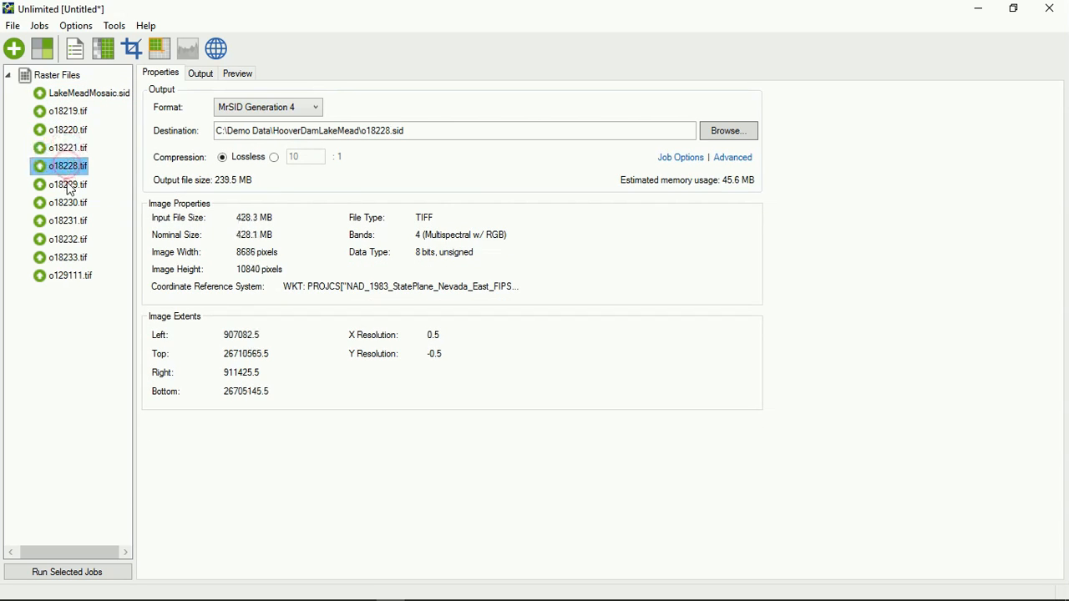
click(71, 185)
click(70, 203)
click(69, 220)
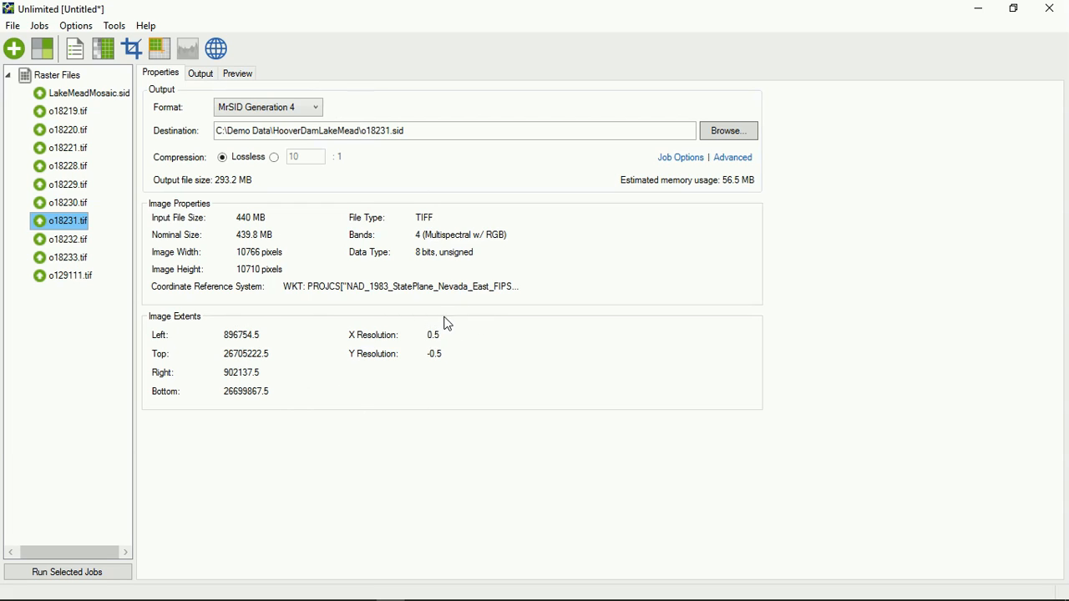
click(63, 98)
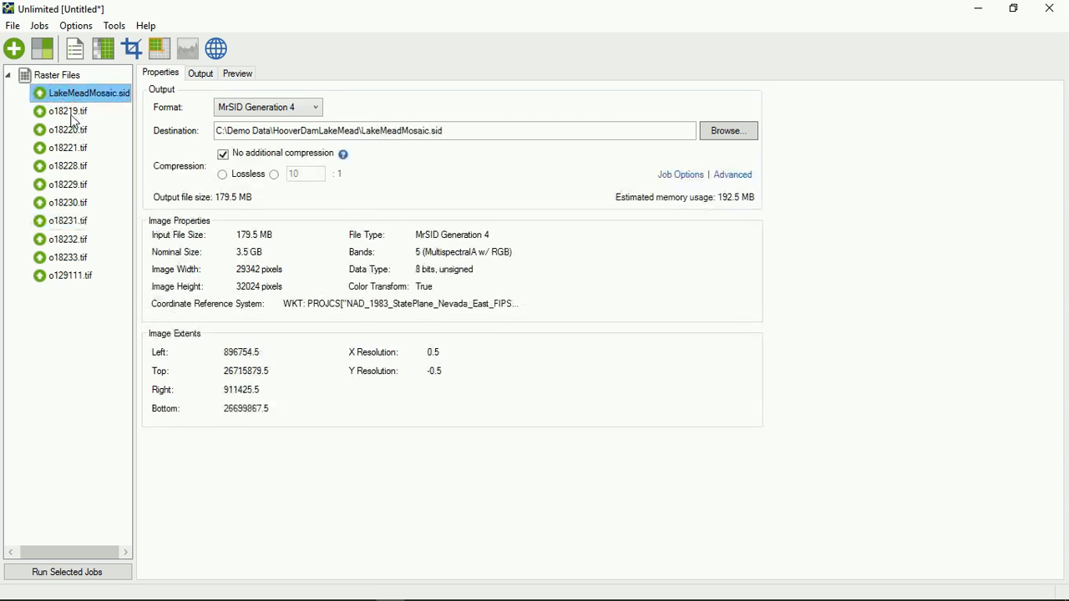
Step: Choose MrSID Generation 4 as the output format for o18219.tif
click(74, 117)
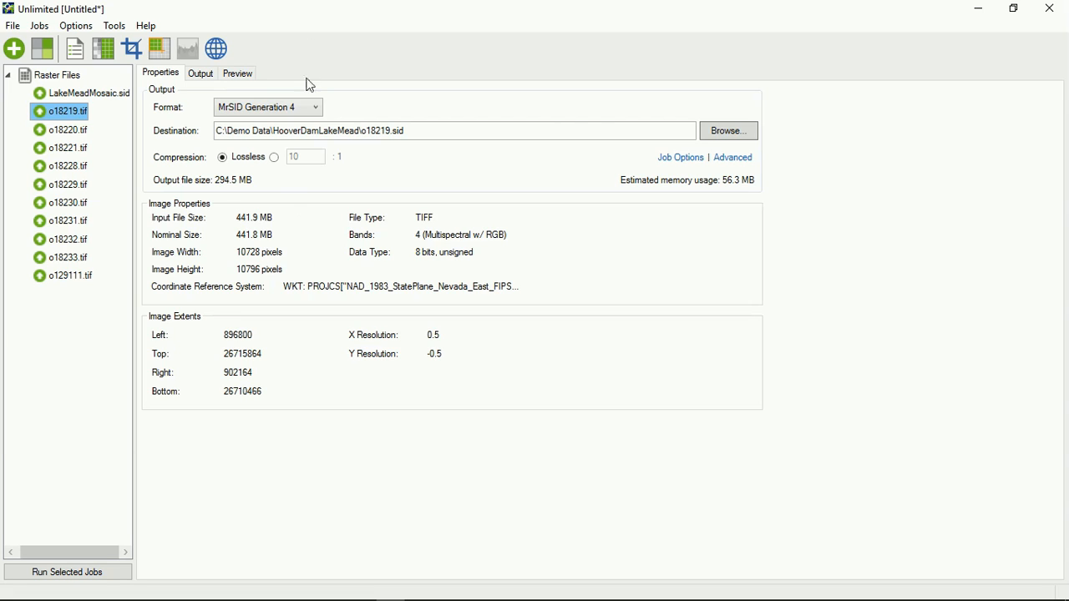
click(309, 108)
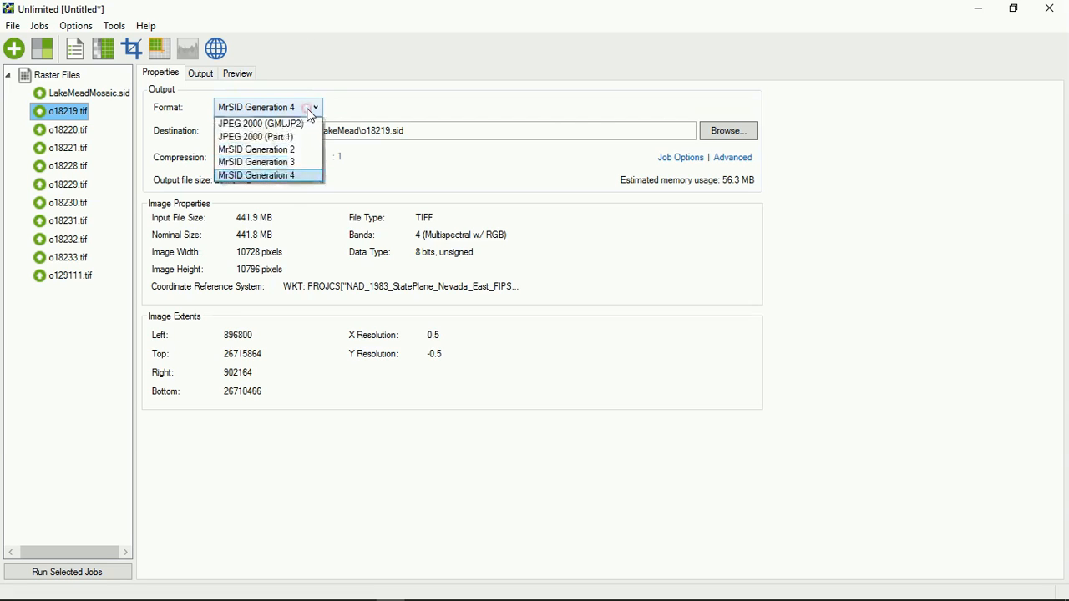
click(309, 176)
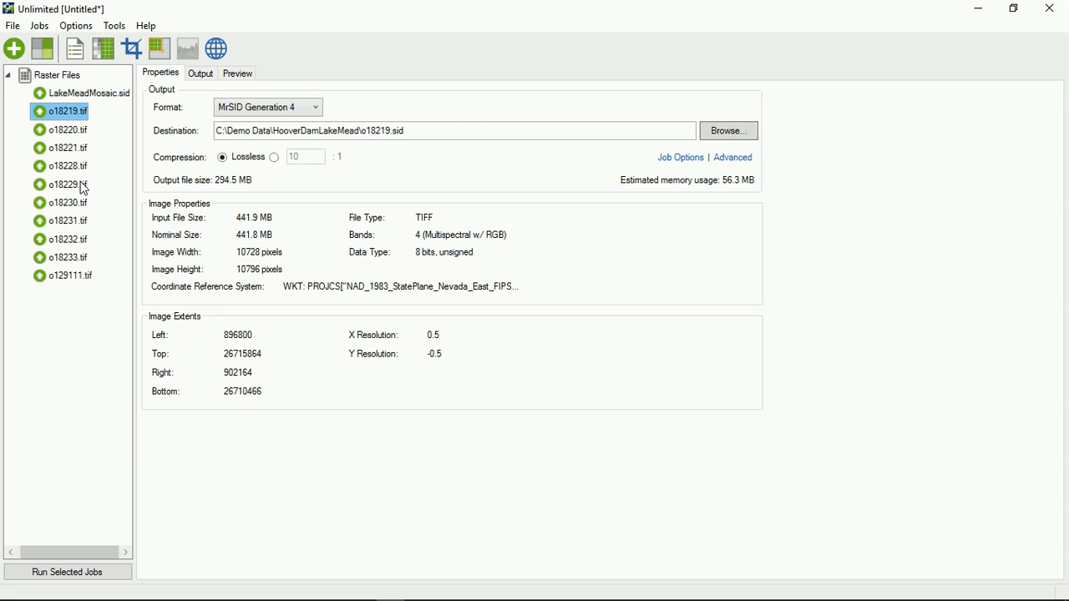
Step: Set the compression of all ten TIFF images, o18219.tif through o129111.tif, to a 20:1 ratio
ctrl+click(72, 278)
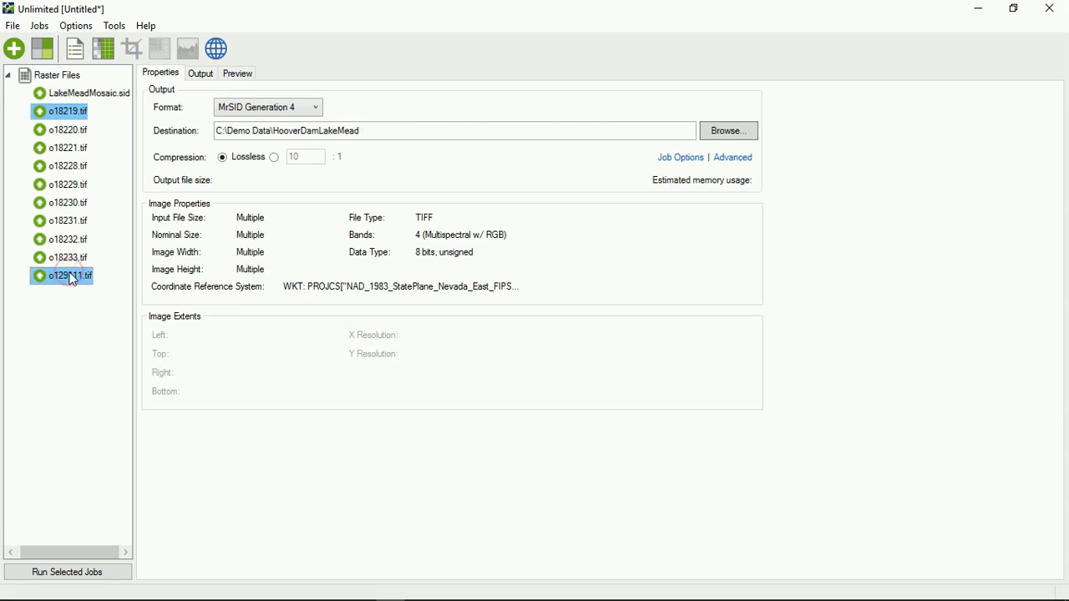
click(85, 259)
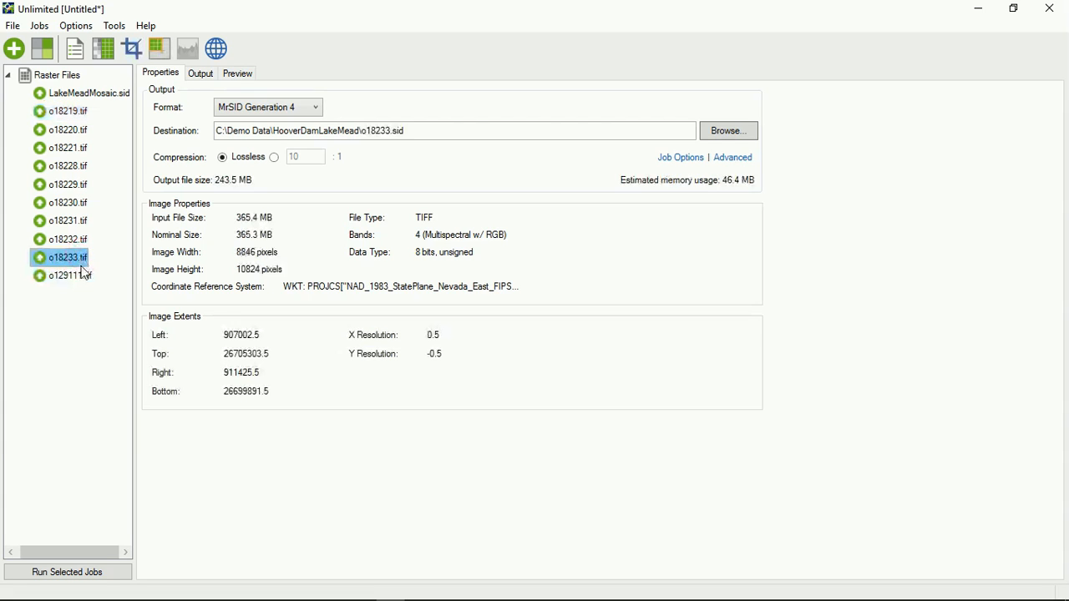
click(84, 279)
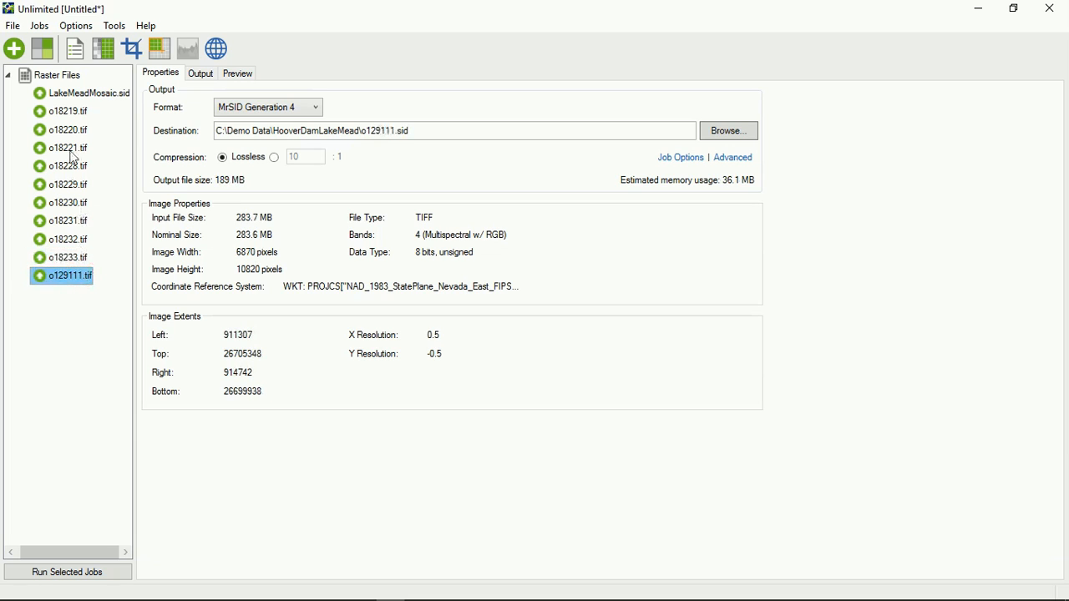
ctrl+click(79, 117)
click(79, 117)
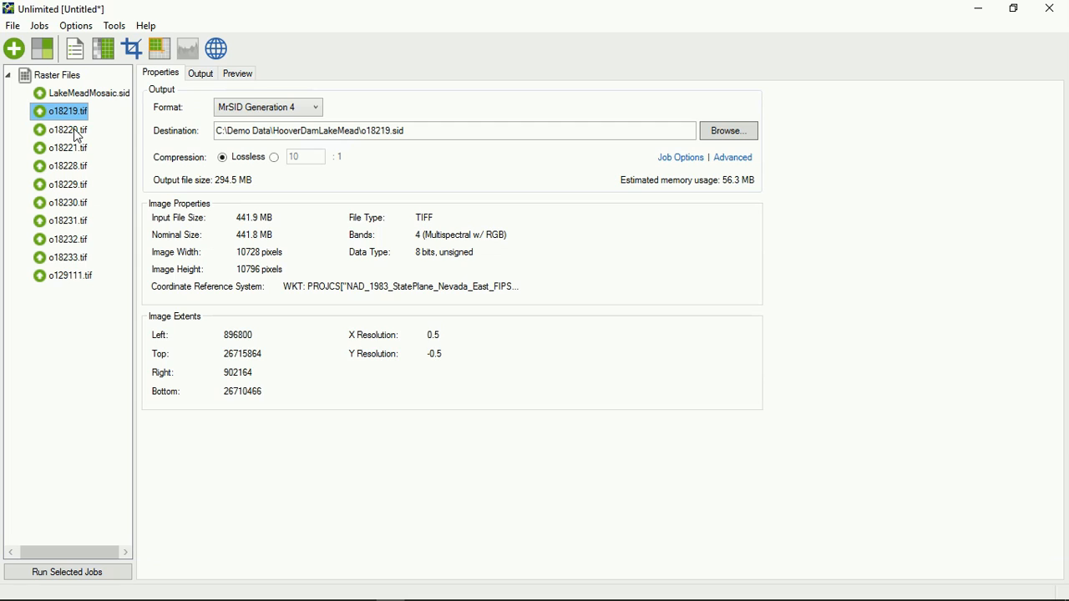
shift+click(76, 131)
shift+click(73, 274)
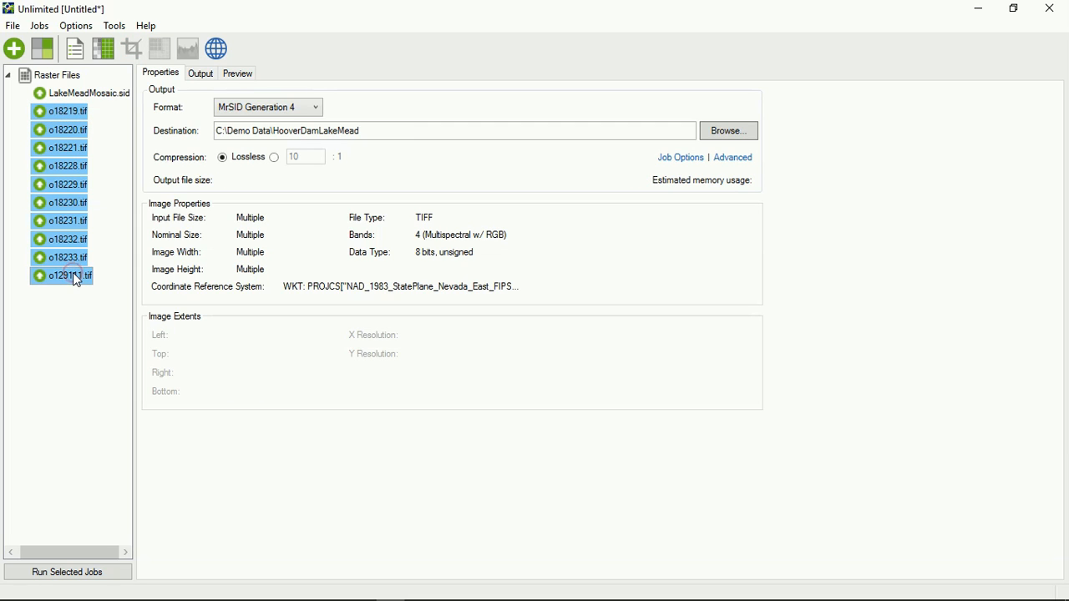
click(275, 159)
double_click(309, 160)
text(20)
click(419, 130)
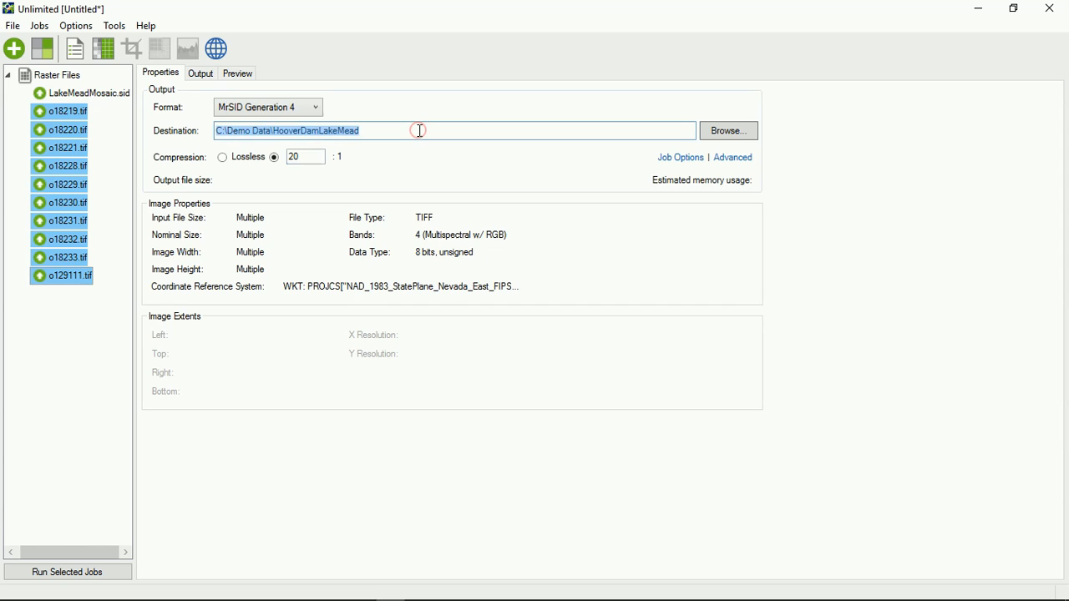
click(419, 130)
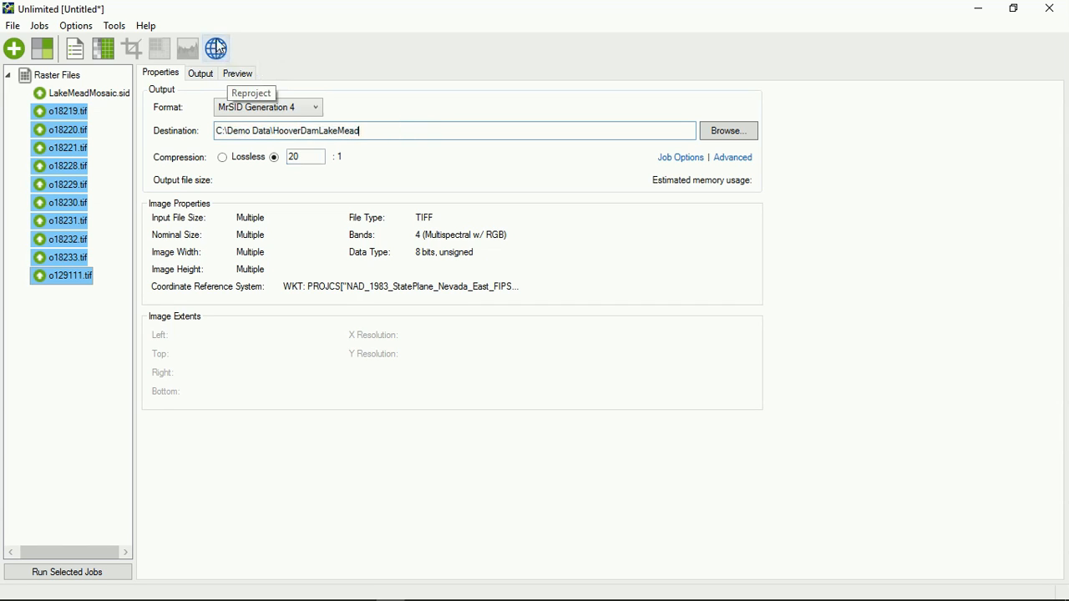
Step: Enable reprojection for the selected TIFF images and open the coordinate system selector for the output images
click(217, 48)
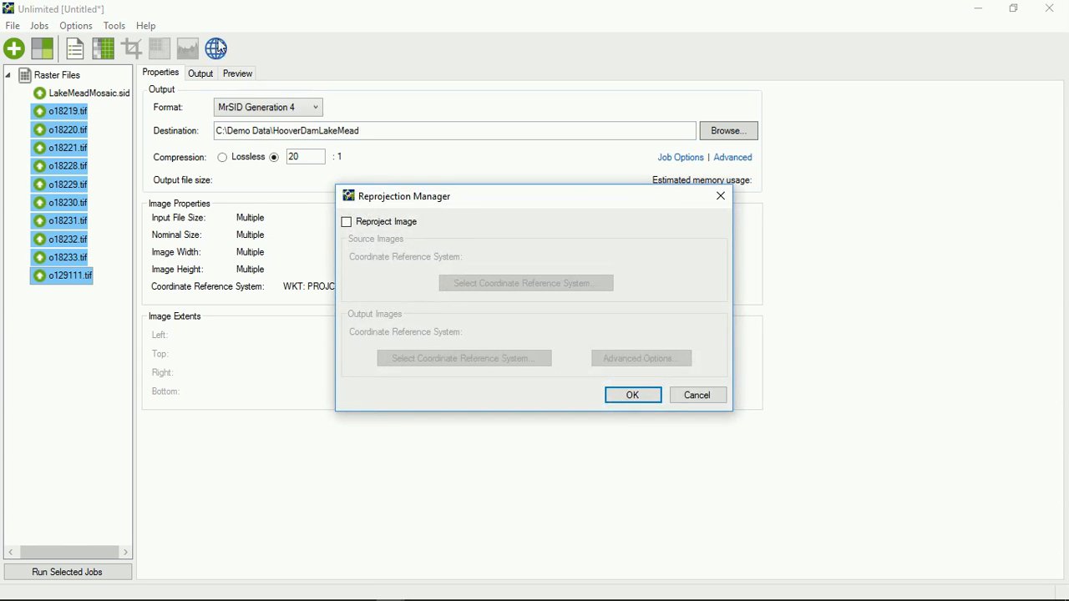
click(348, 223)
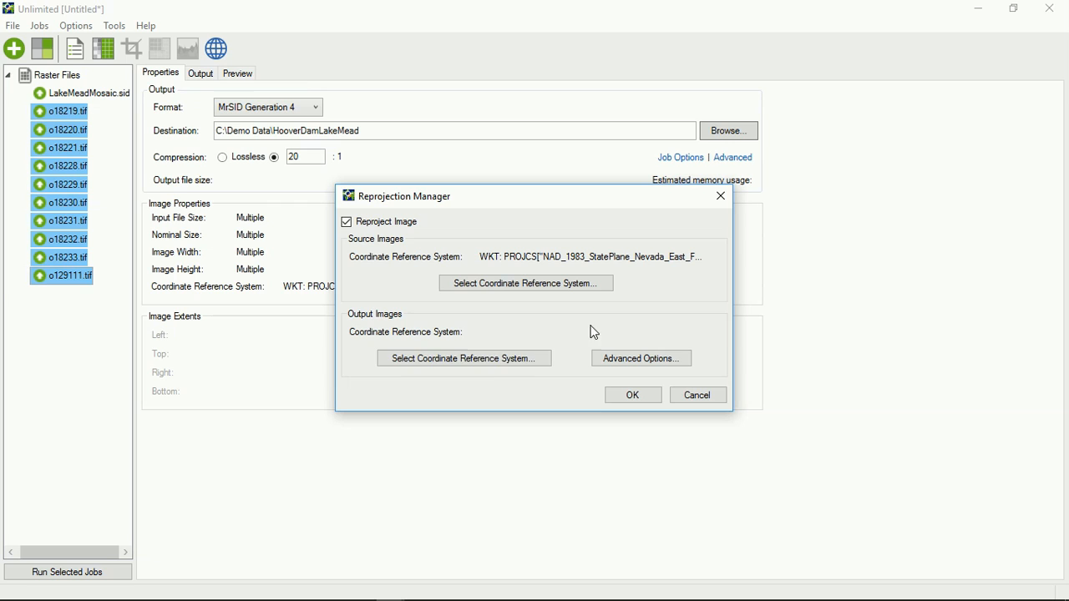
click(465, 358)
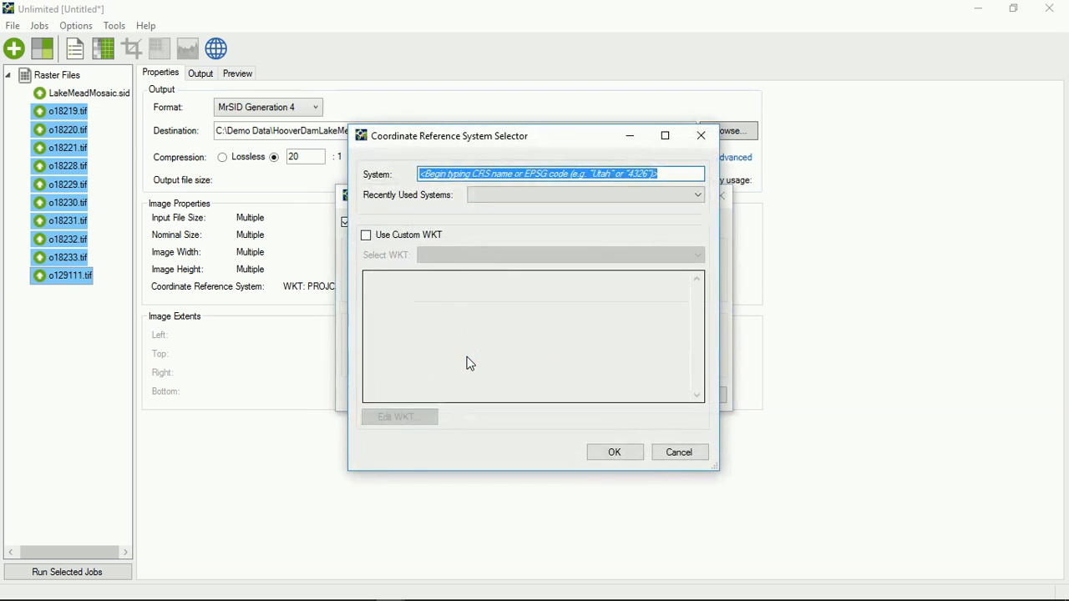
drag(505, 138, 673, 108)
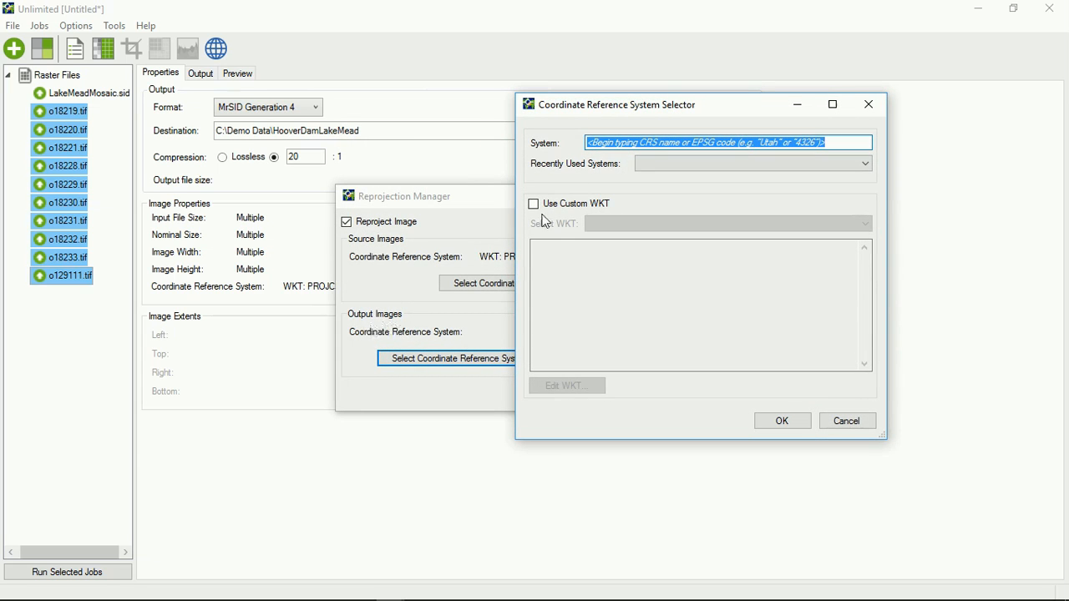
double_click(673, 93)
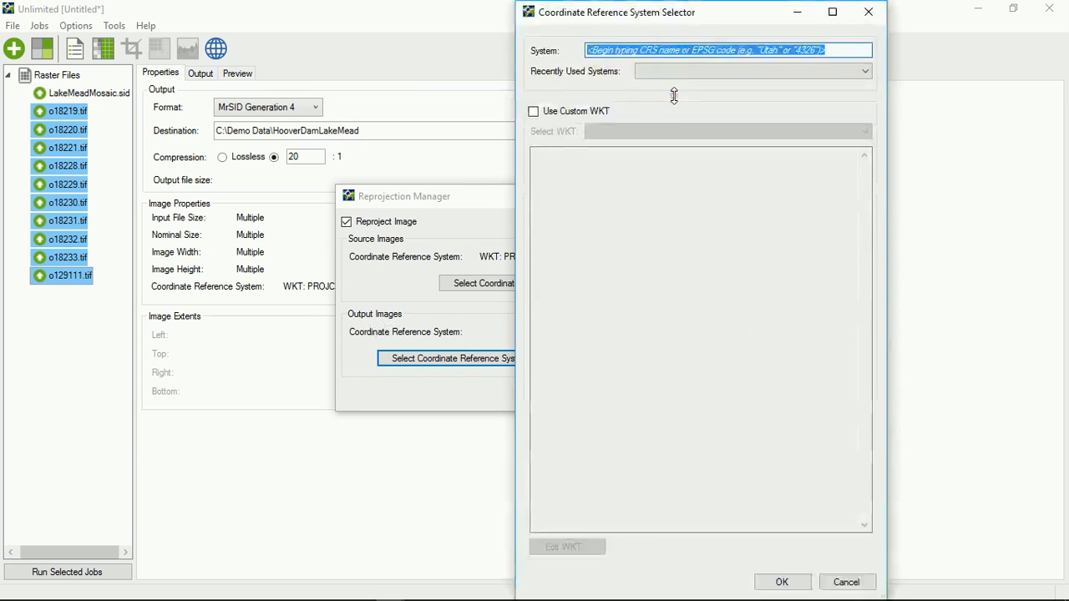
double_click(724, 5)
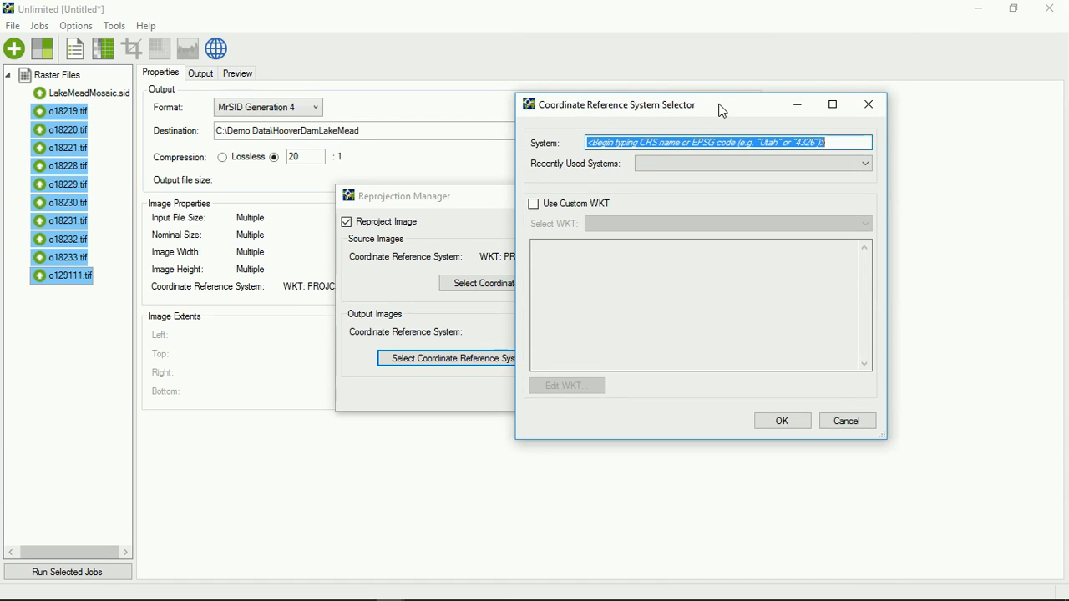
drag(718, 107, 523, 149)
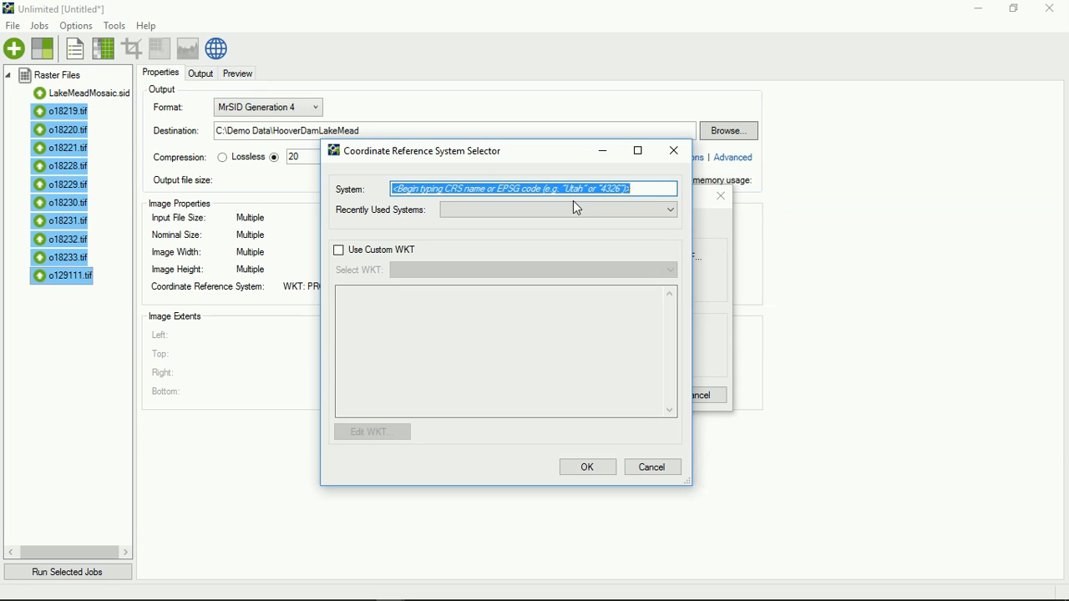
Step: Search the coordinate systems for WGS 84 and select WGS 84 (4326) for the output images
text(WGS)
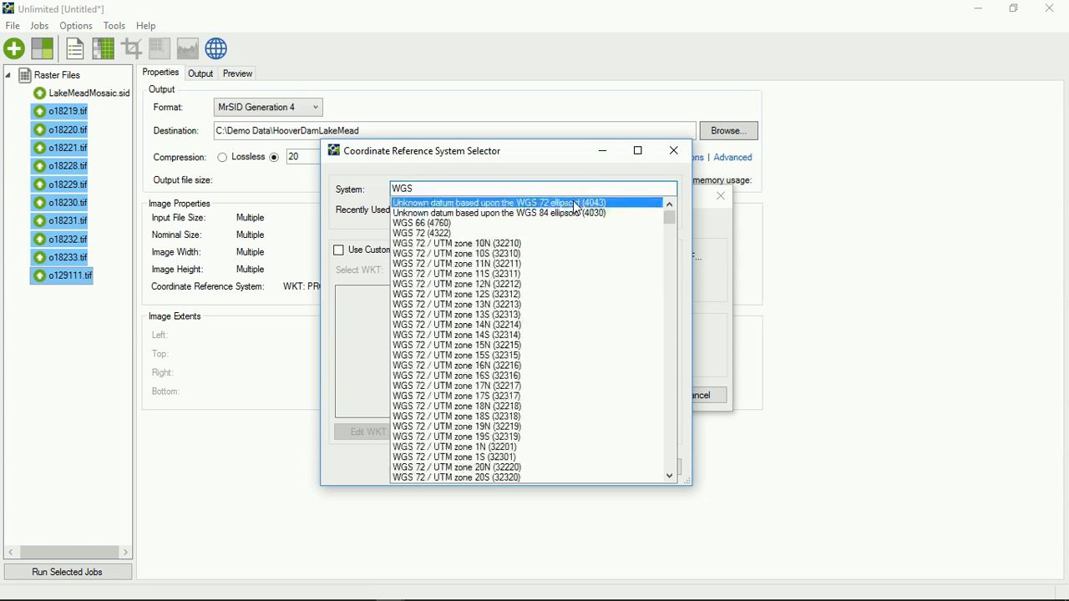
text( 84)
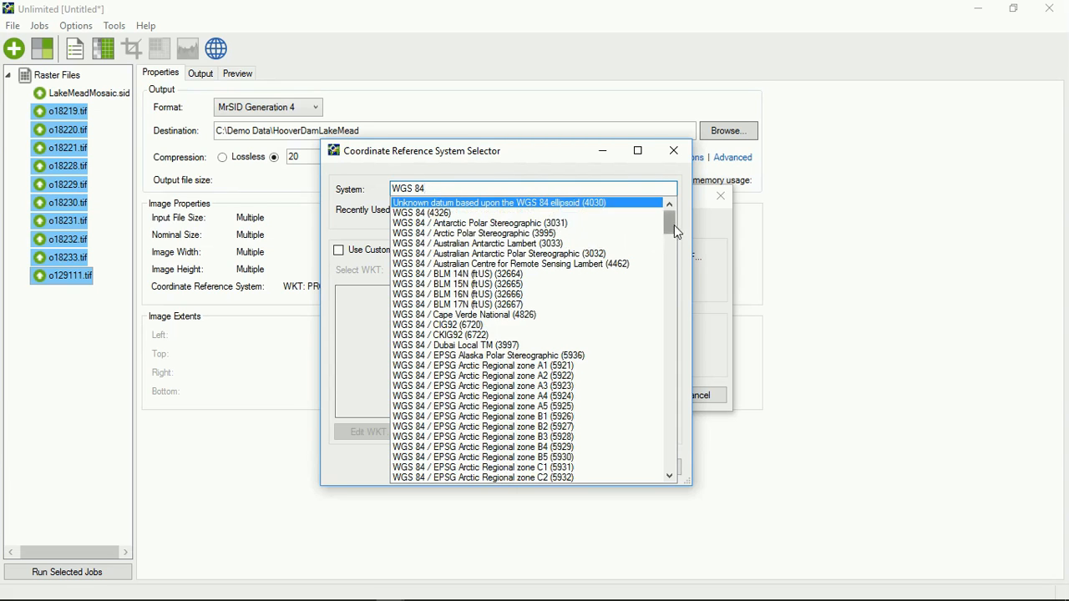
drag(674, 226, 670, 413)
drag(671, 455, 680, 304)
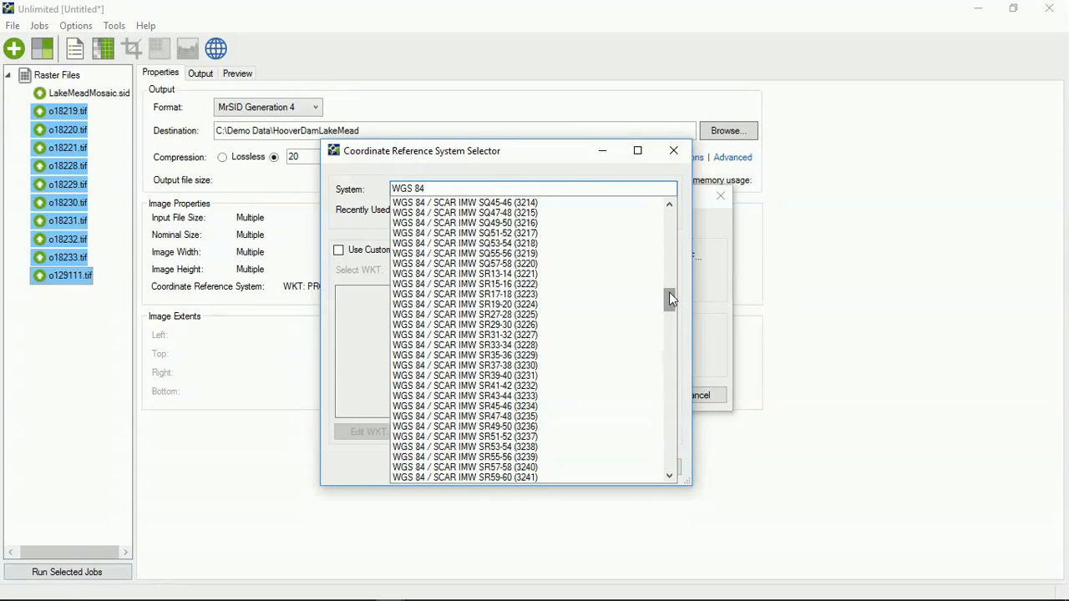
drag(669, 292, 675, 207)
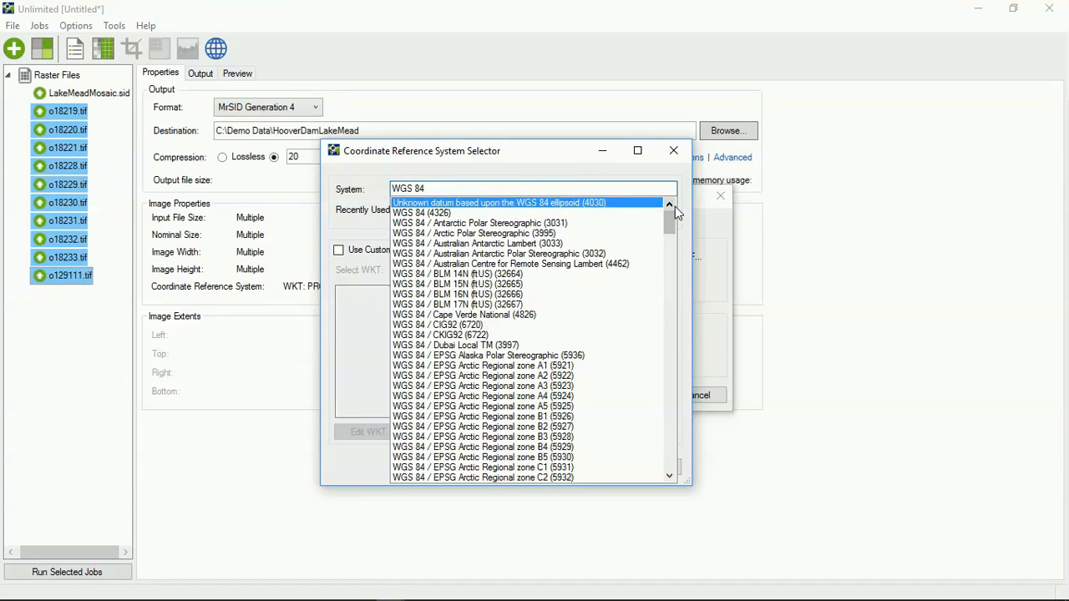
click(529, 214)
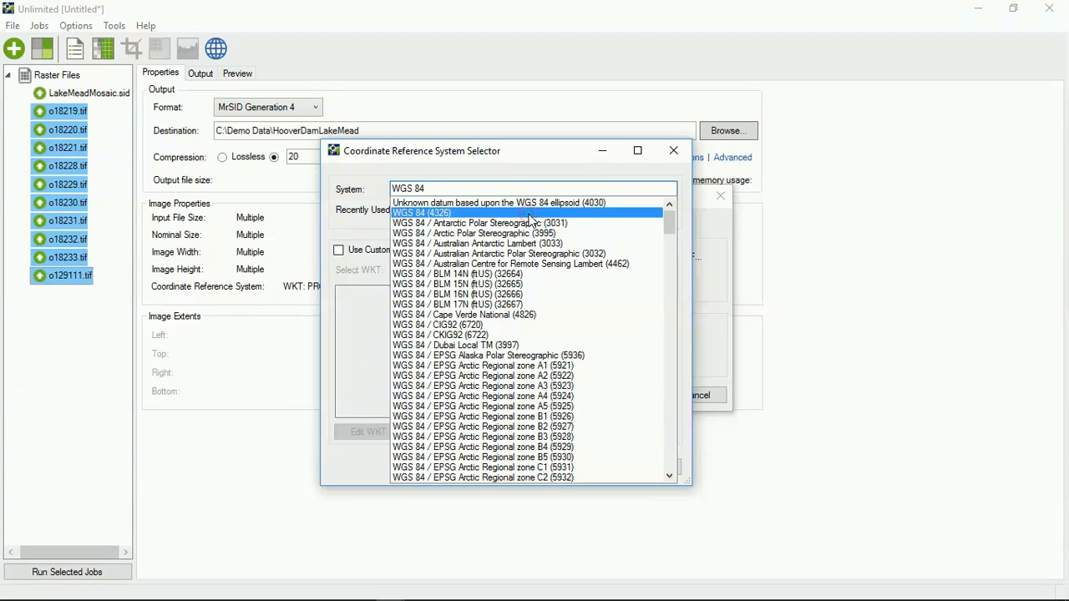
click(529, 215)
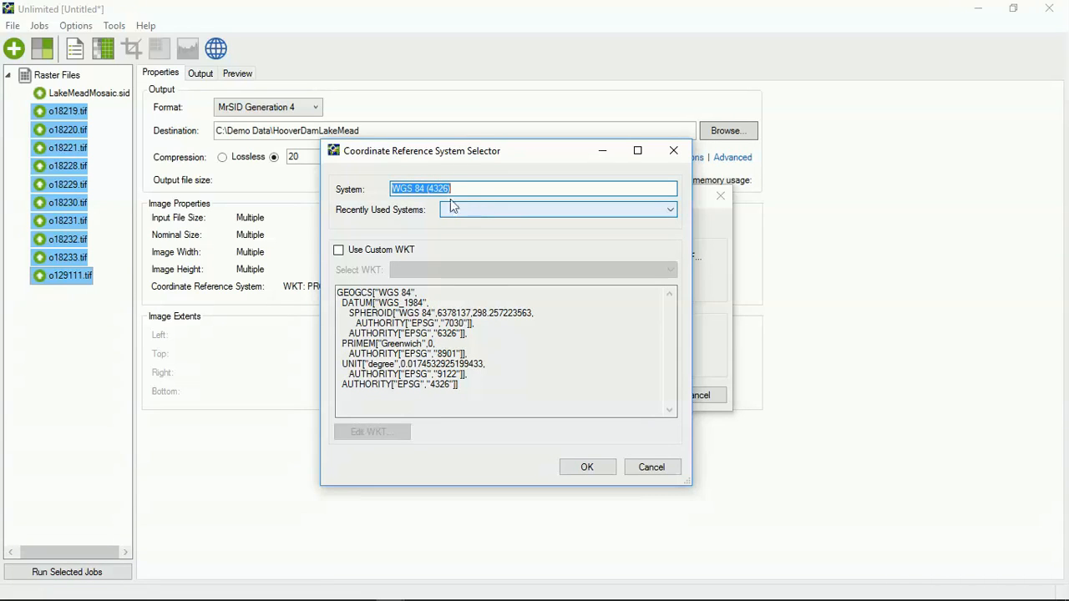
Step: Start a new custom WKT named ESRI for the output images' coordinate system
click(339, 251)
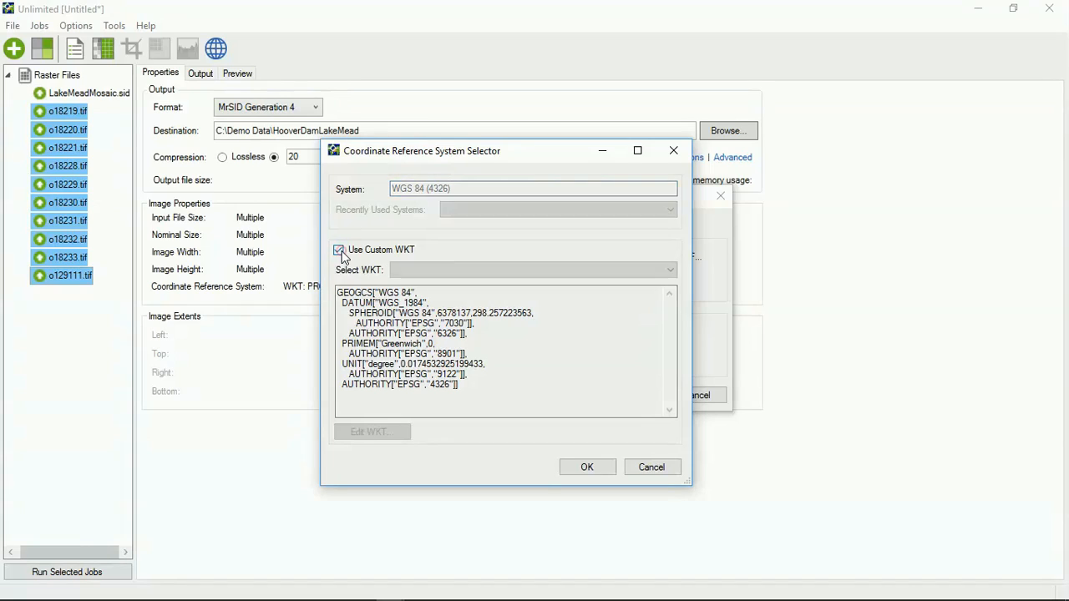
click(430, 272)
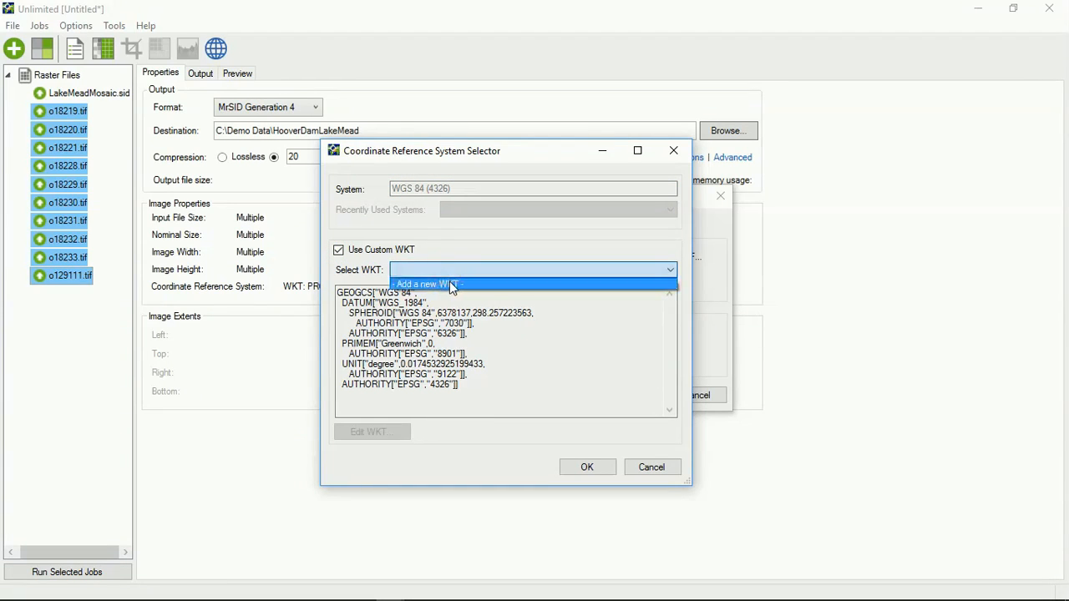
click(451, 285)
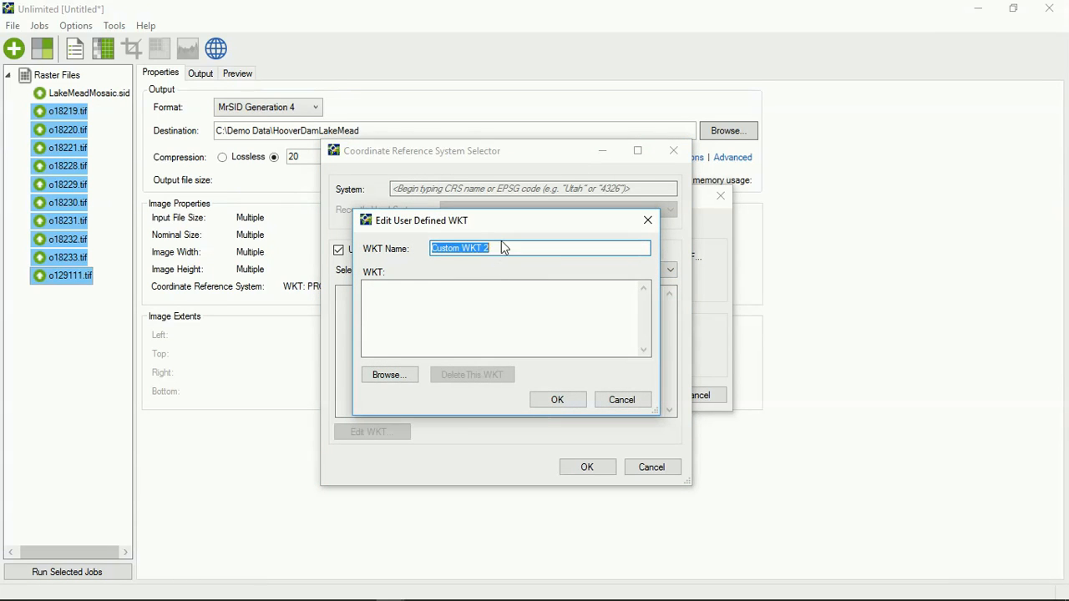
text(ES)
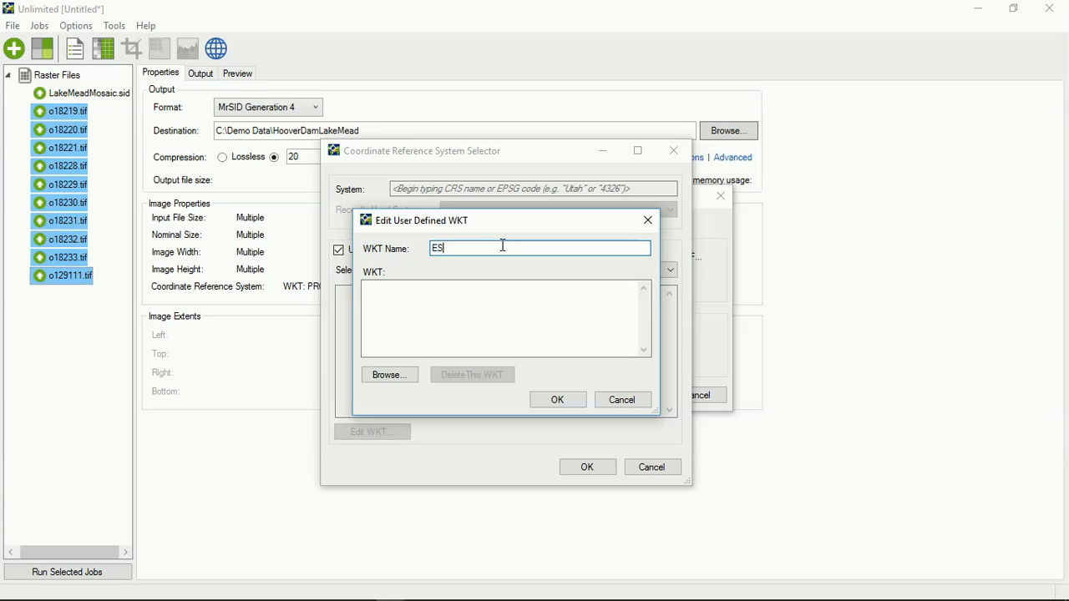
text(RI)
Step: Paste the NAD_1983_HARN_StatePlane_New_York_West_FIPS_3103 definition as the custom WKT, review its text, and cancel the entry
click(399, 308)
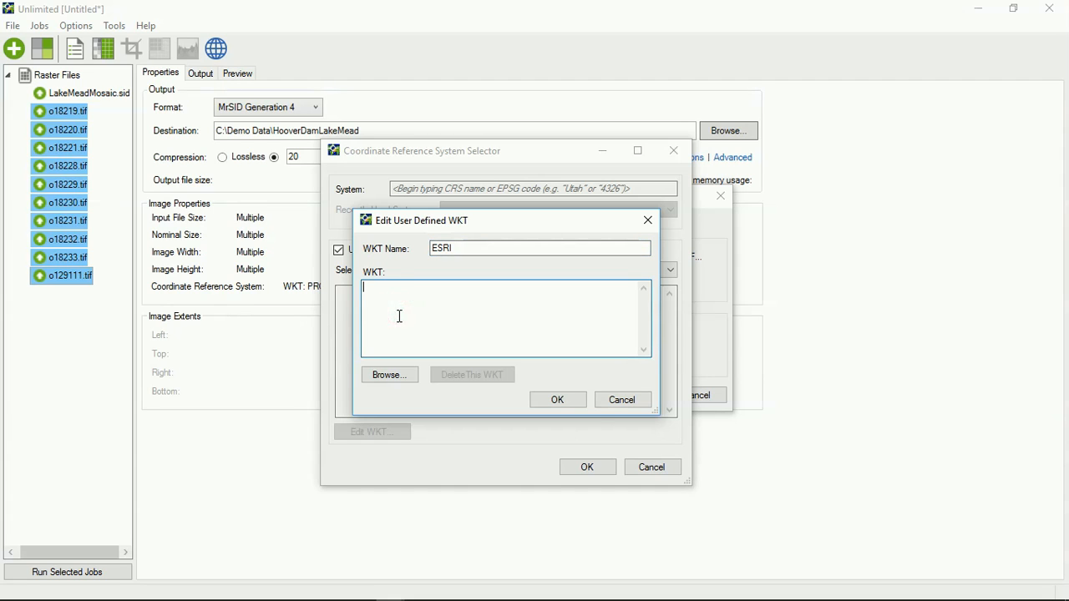
right_click(399, 316)
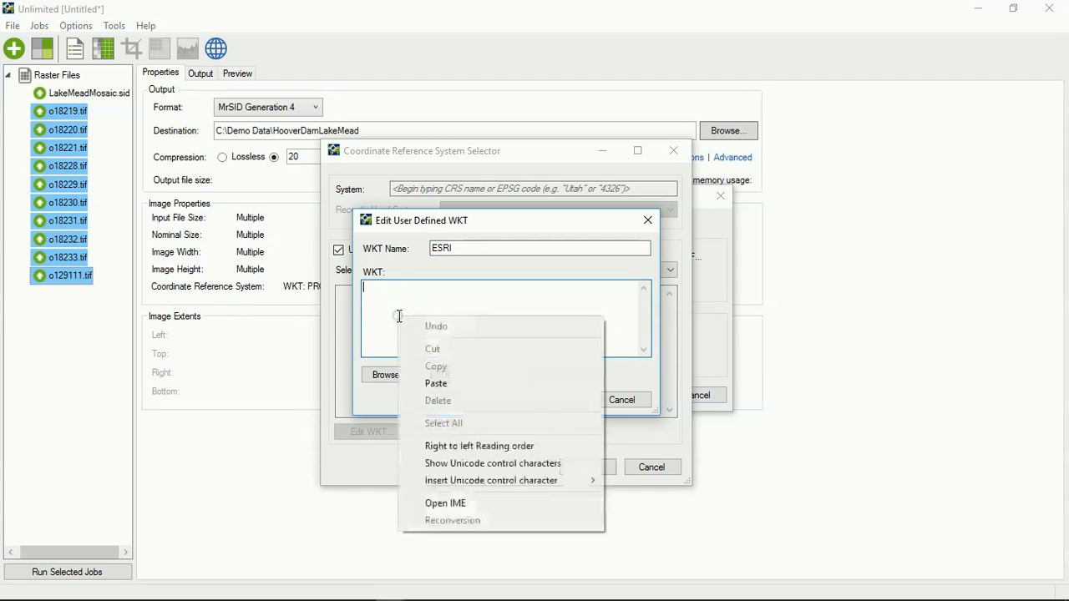
click(436, 383)
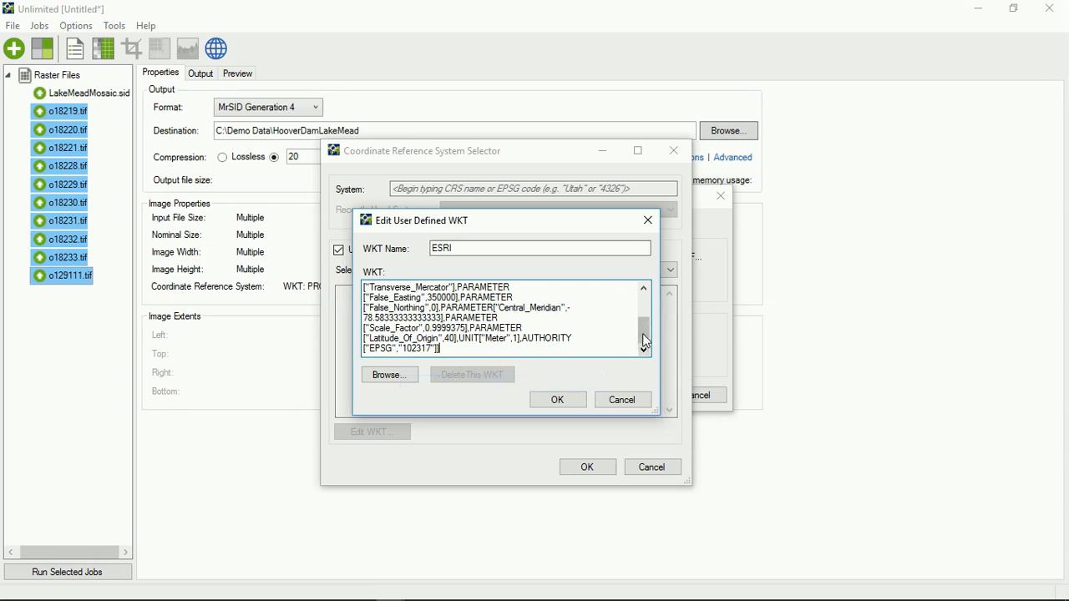
drag(643, 339, 644, 303)
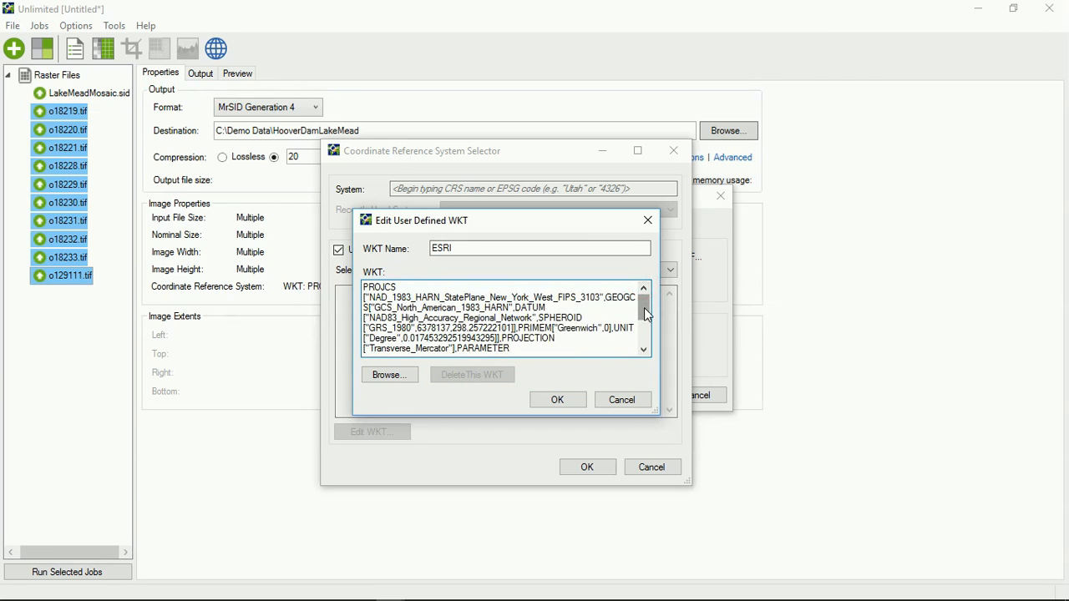
drag(645, 313, 645, 338)
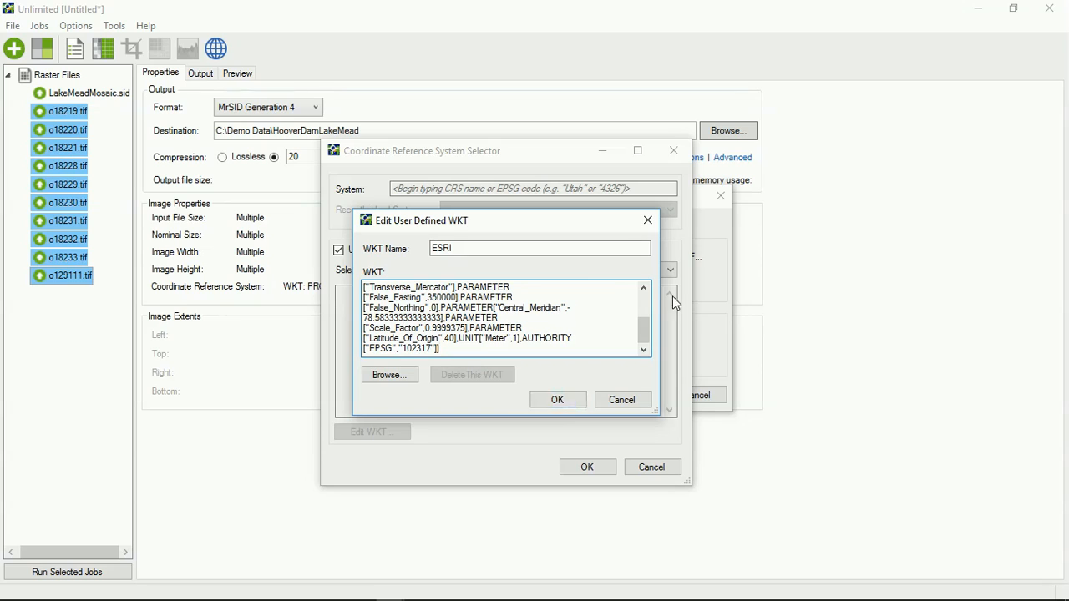
click(621, 403)
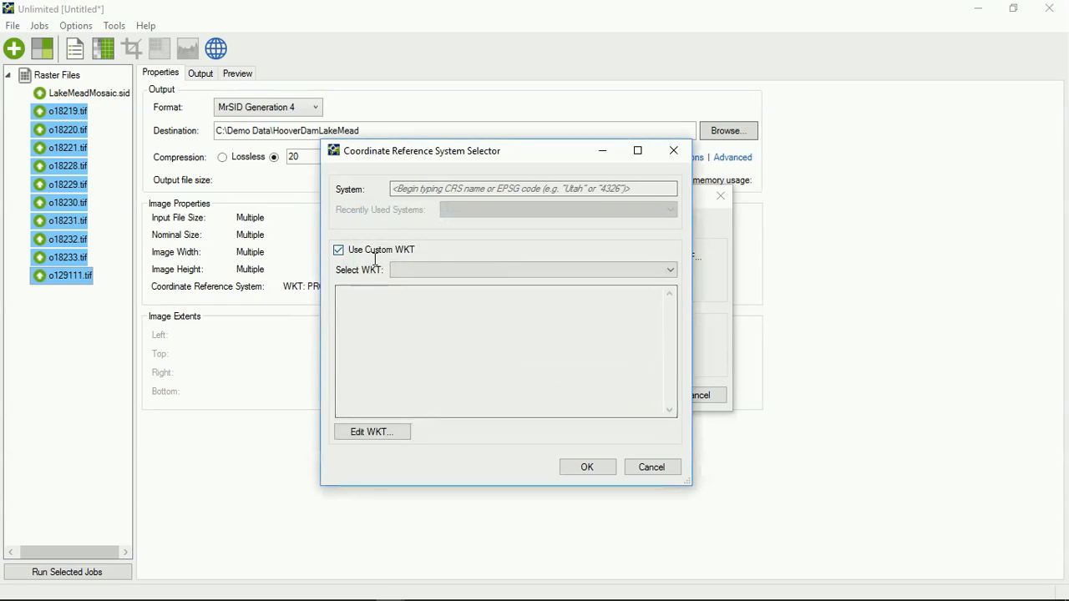
Step: Turn off the custom WKT, search for code 4326, and apply WGS 84 (4326) as the TIFF images' output coordinate system
click(339, 250)
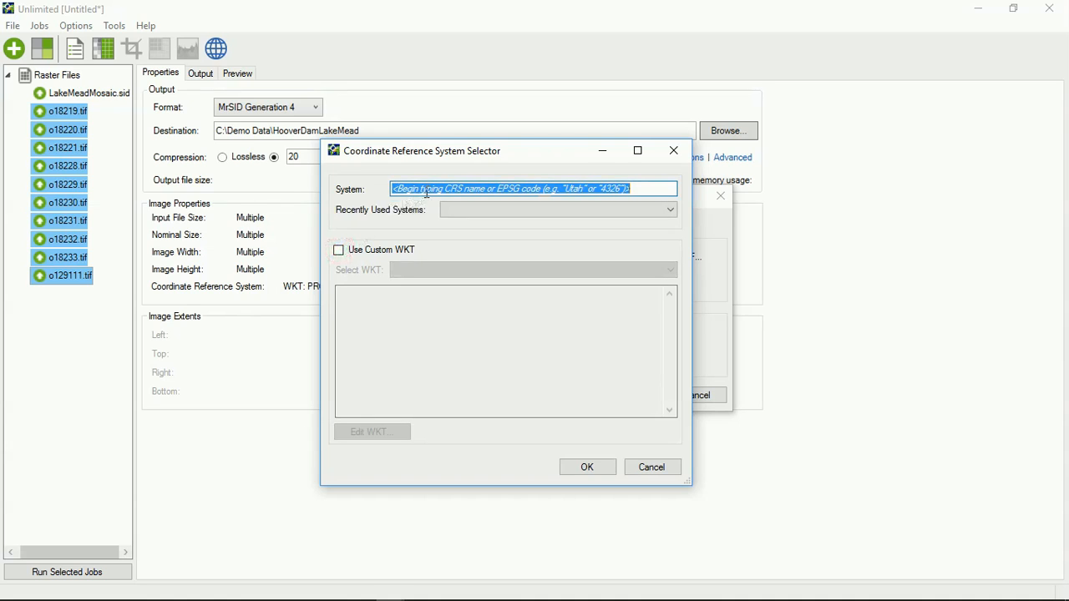
text(432)
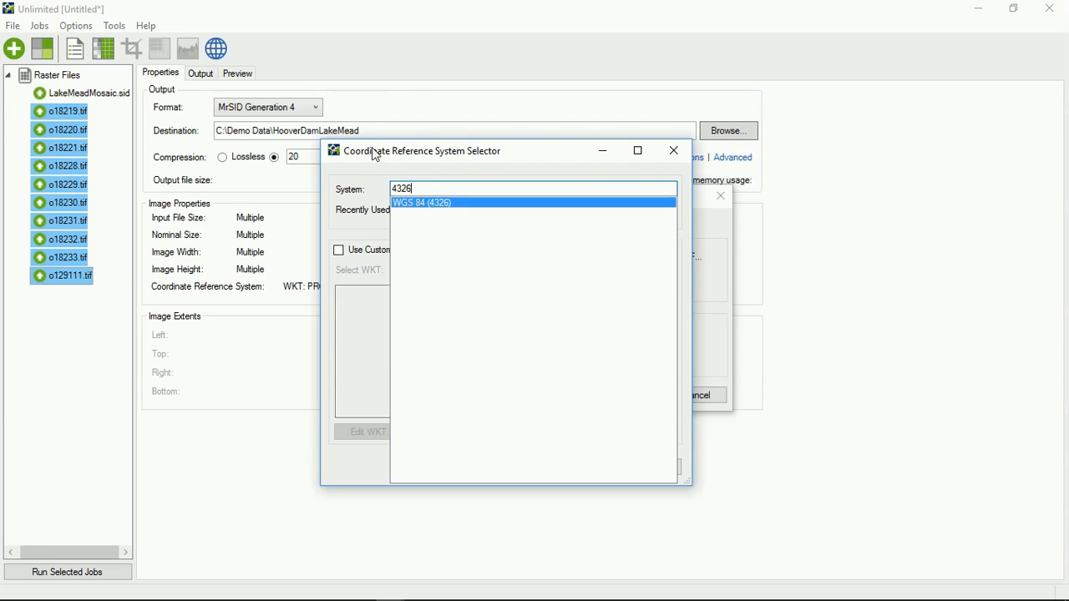
text(6)
click(407, 205)
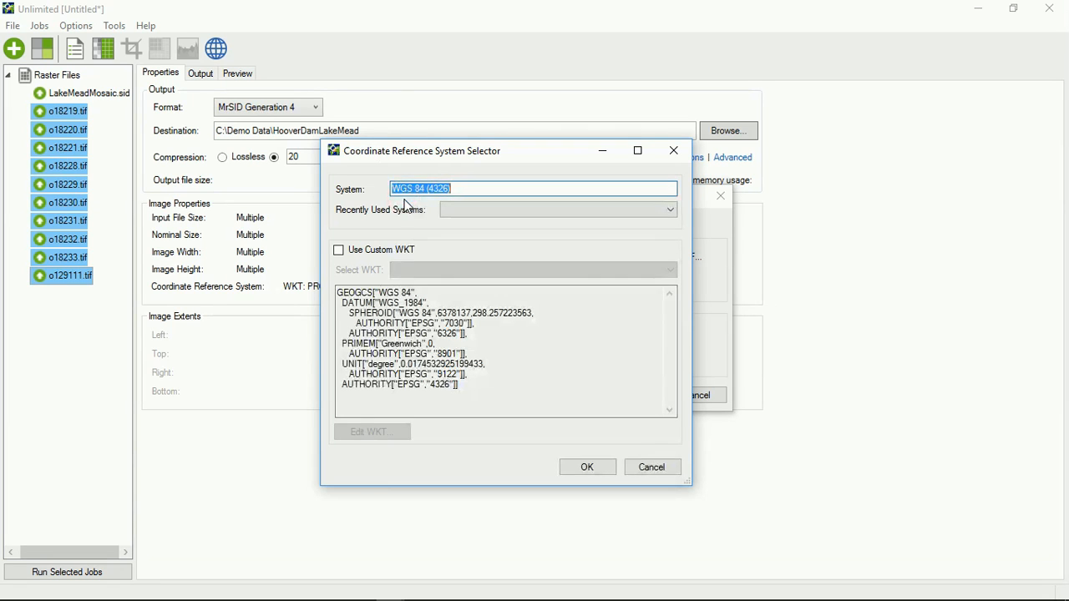
click(593, 466)
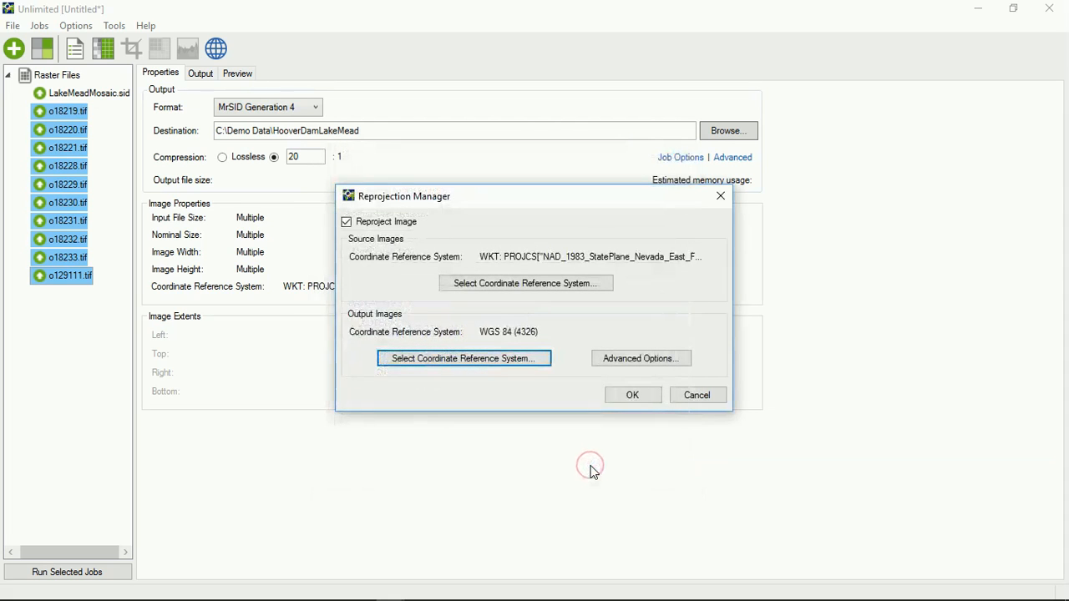
click(633, 396)
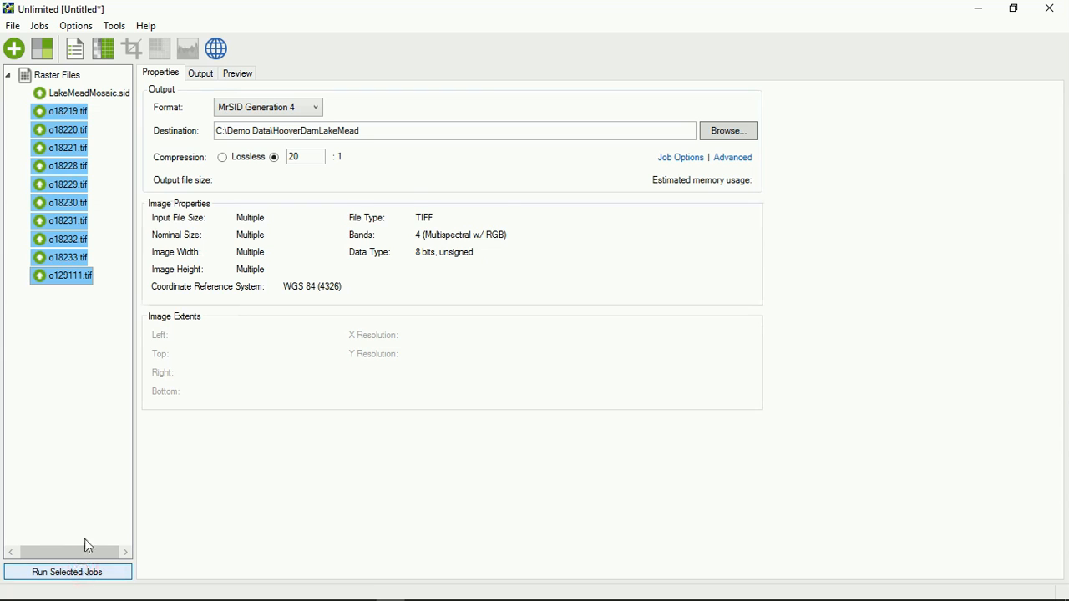
Step: Run the ten selected TIFF encoding jobs and look through the session log
click(84, 574)
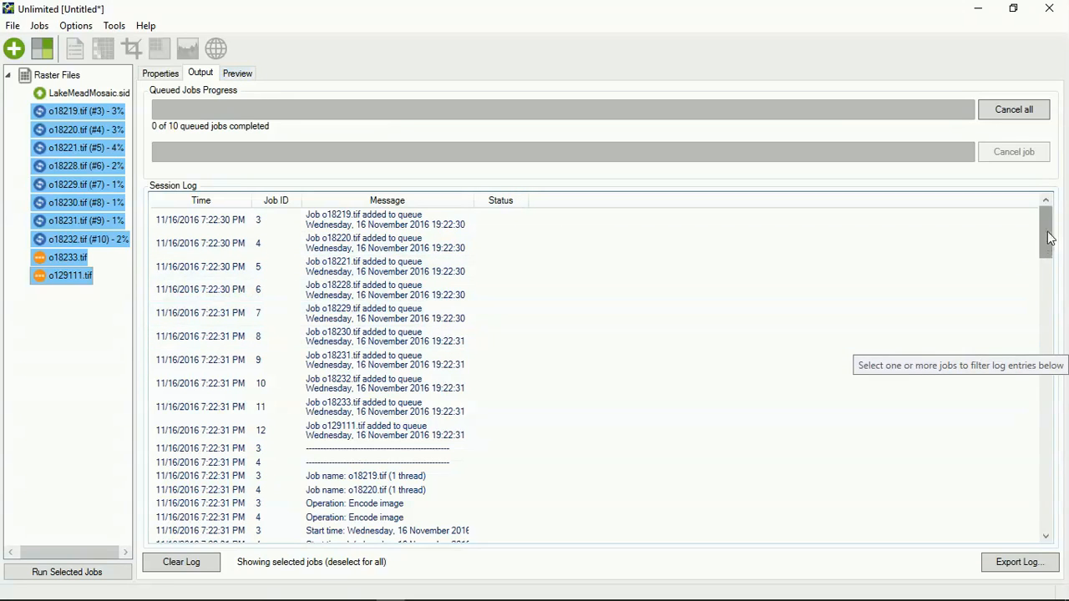
drag(1050, 238, 1050, 531)
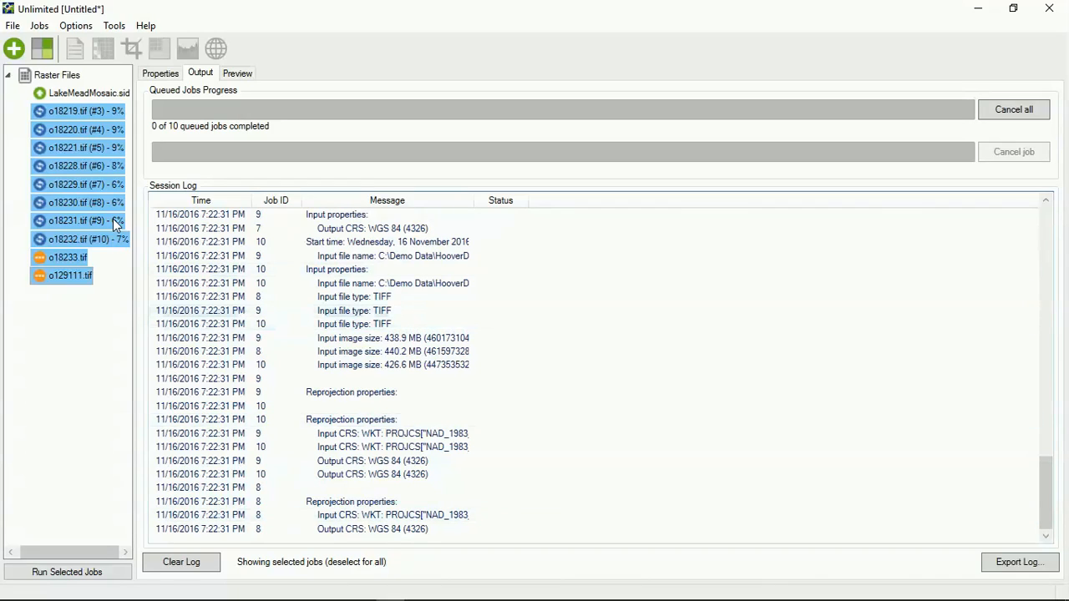
Step: Examine the properties and image preview of LakeMeadMosaic.sid
click(97, 97)
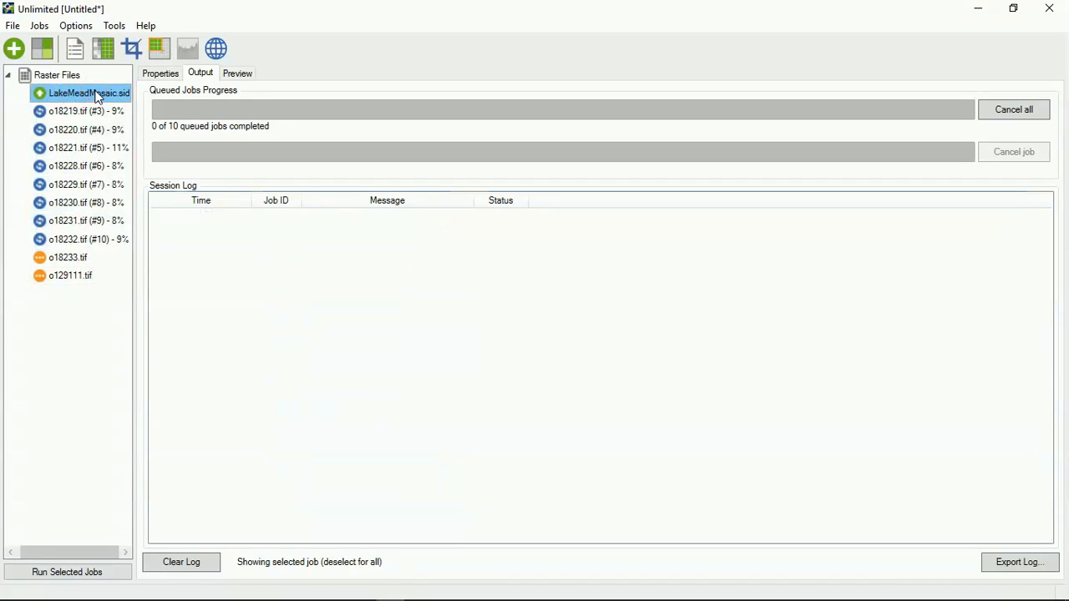
click(171, 74)
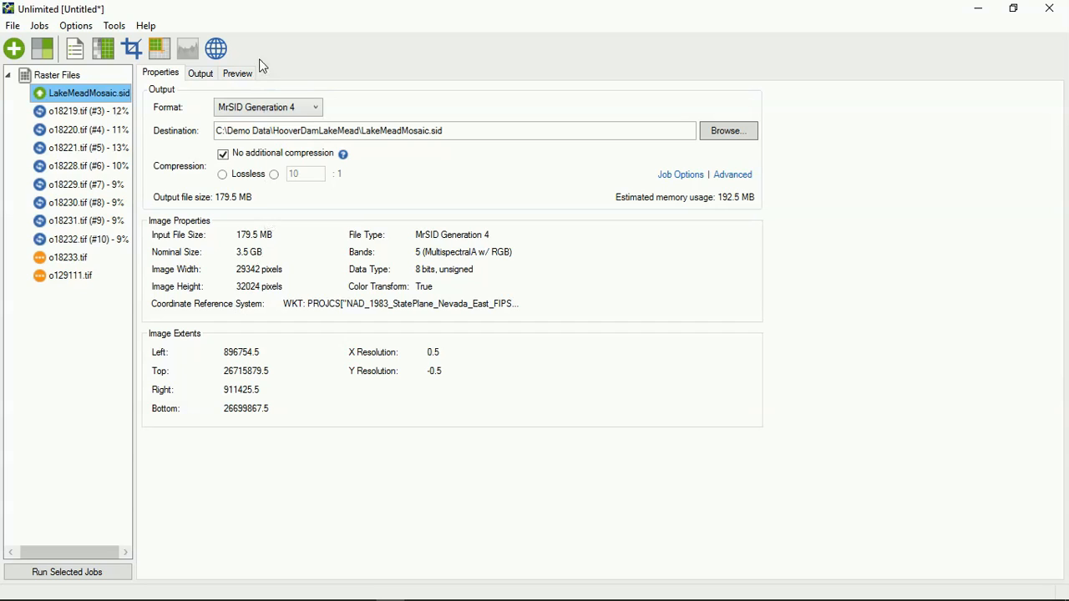
click(243, 75)
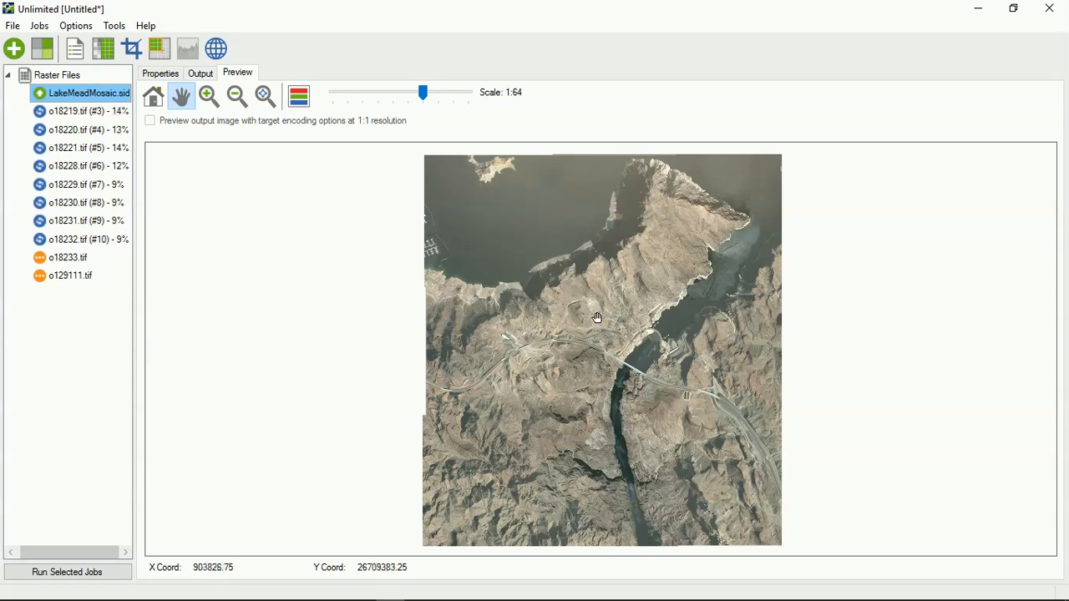
click(159, 73)
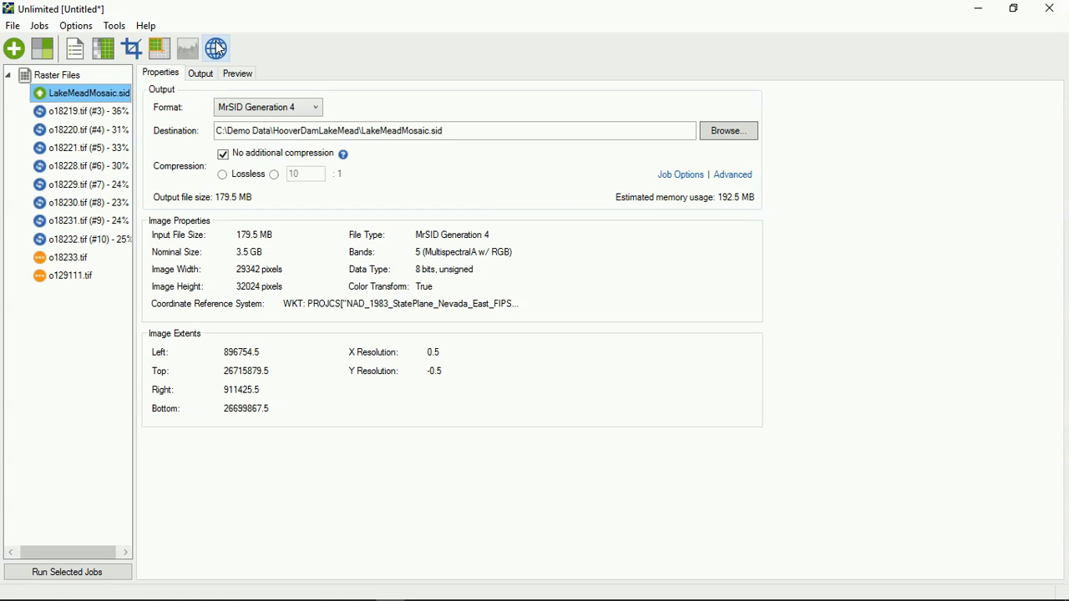
Step: Enable reprojection for LakeMeadMosaic.sid and review the source image's coordinate system WKT, keeping it as defined
click(219, 48)
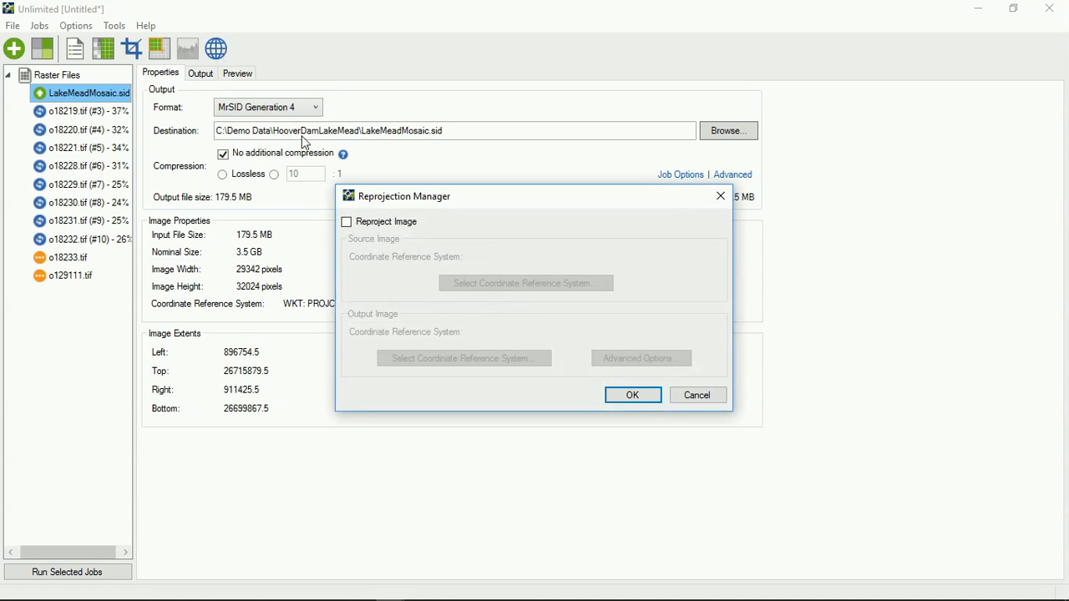
click(346, 223)
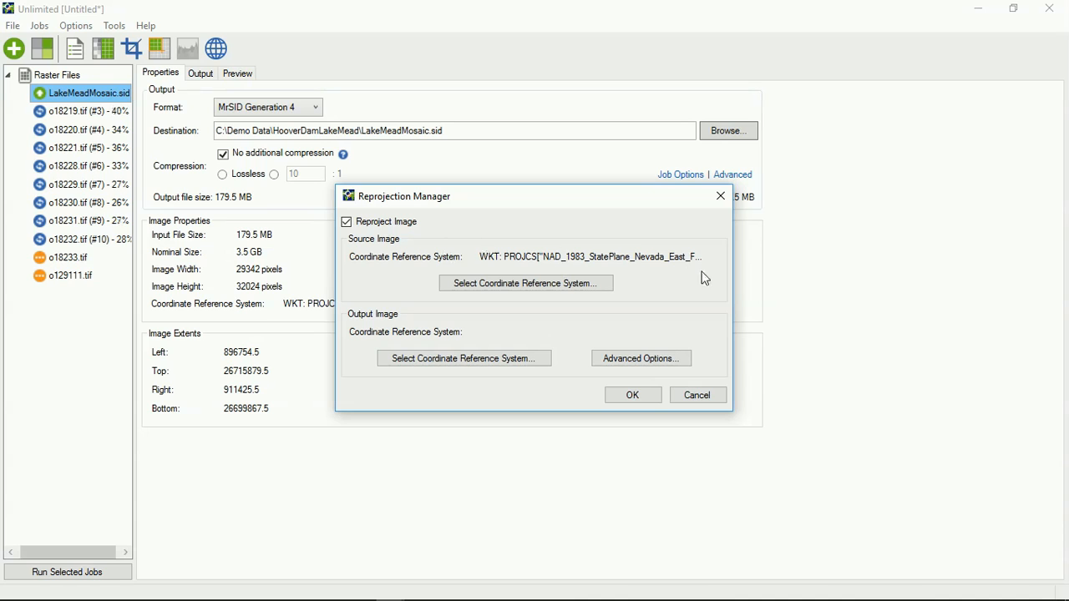
click(538, 289)
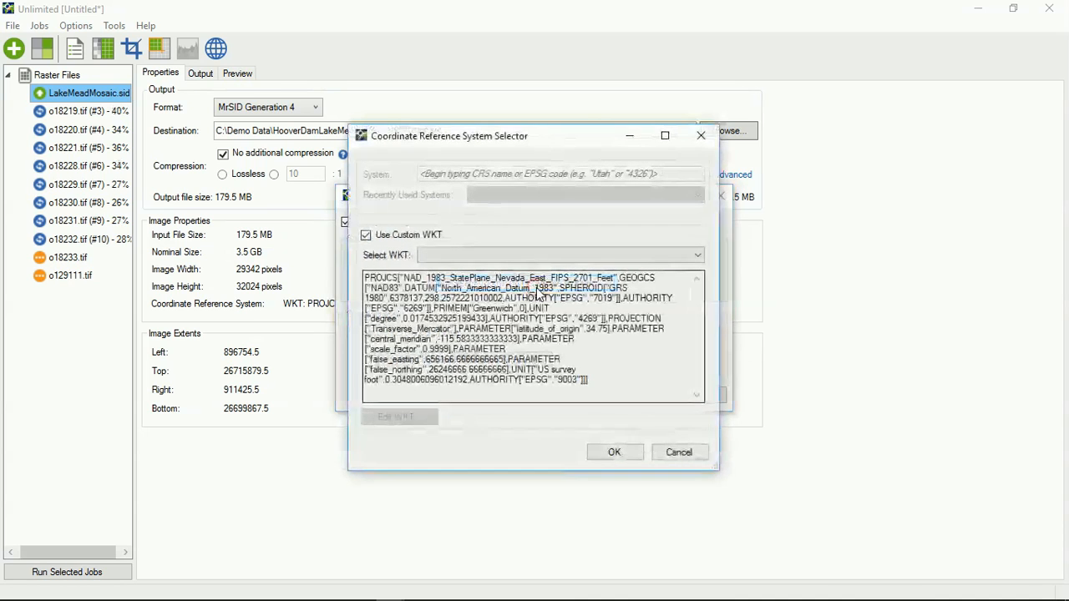
click(596, 389)
drag(596, 390, 349, 279)
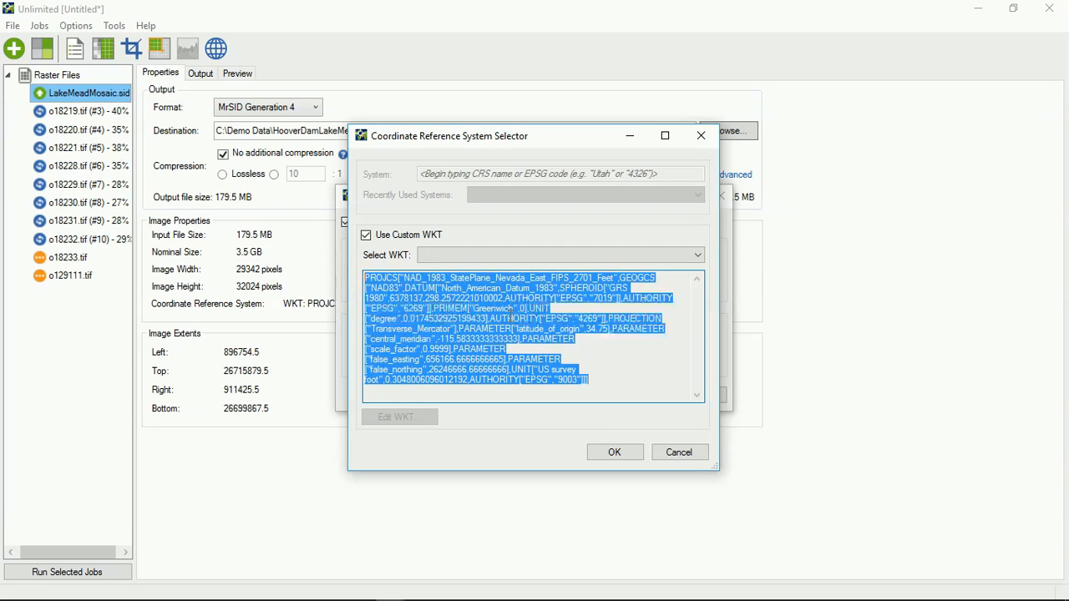
click(510, 318)
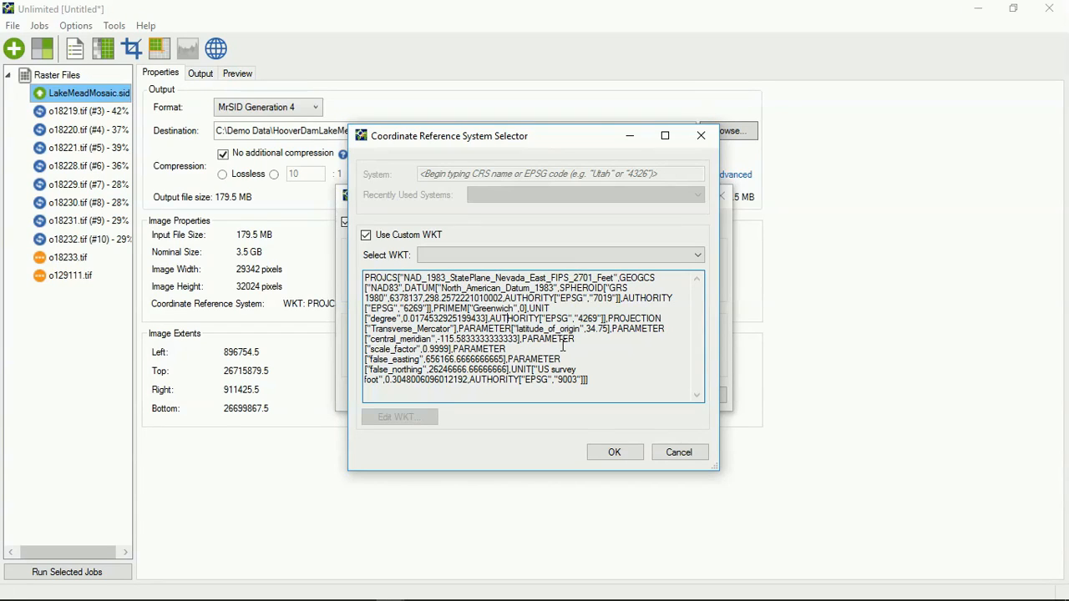
click(615, 453)
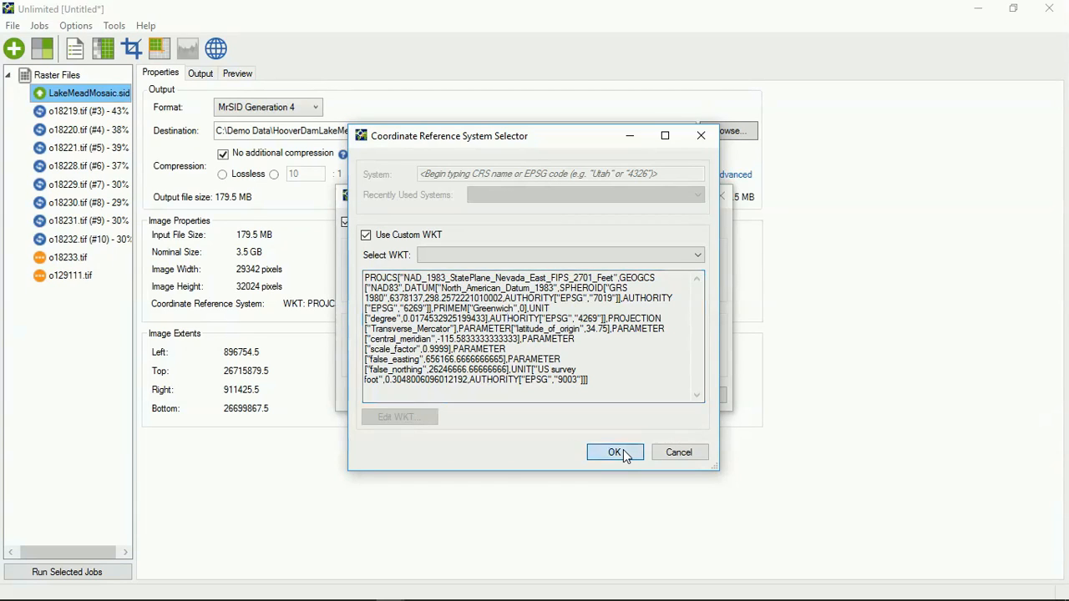
Step: Search the coordinate systems for Nevada East and select NAD83(2011) / Nevada East (ftUS) (6521) for the output image
click(484, 359)
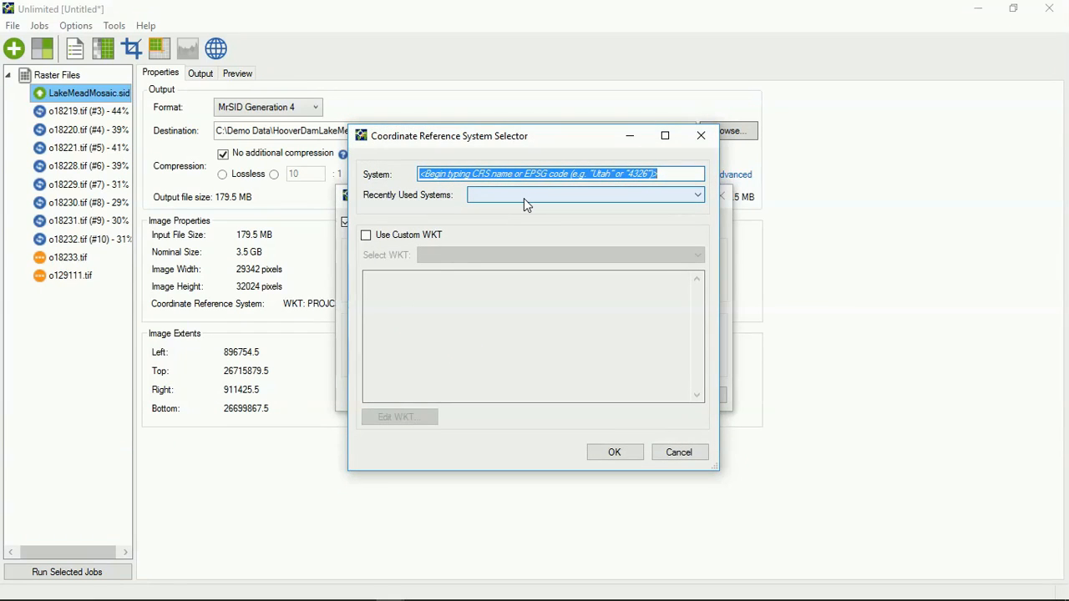
text(N)
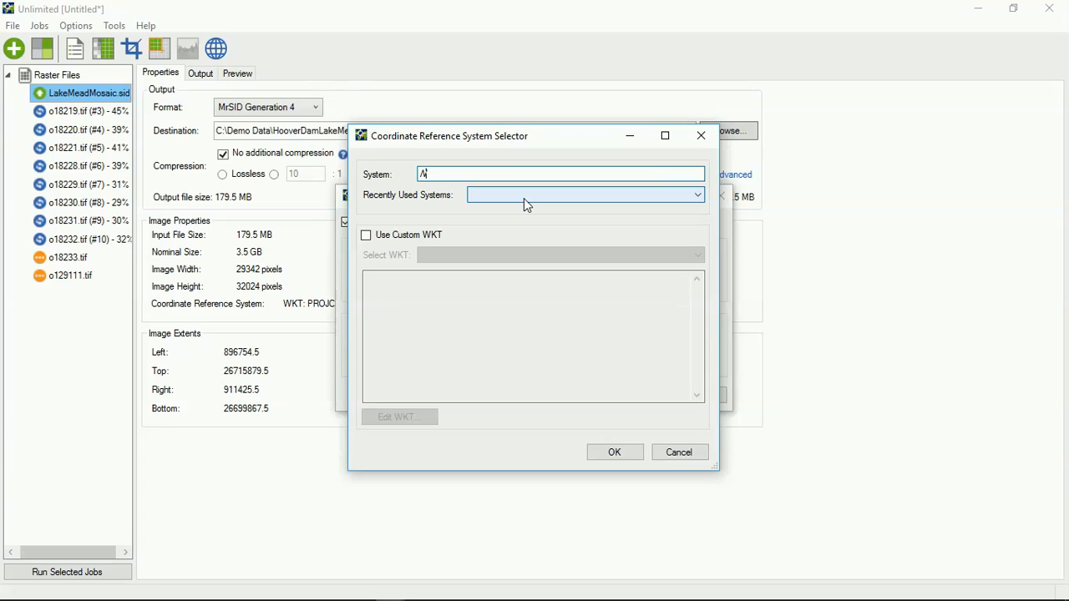
text(evada East (ftUS) (6521)
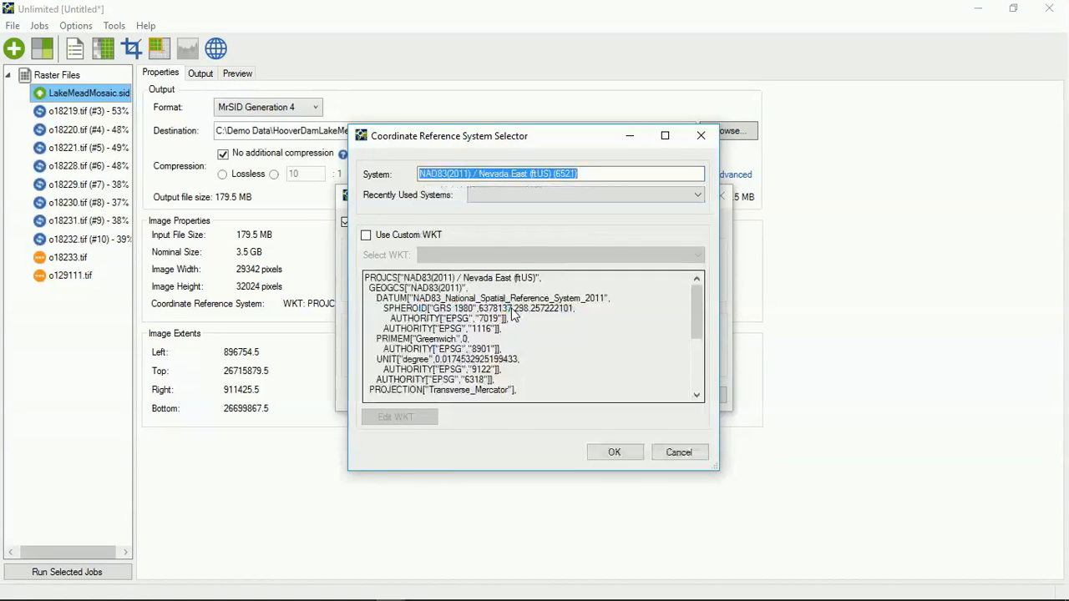
click(516, 311)
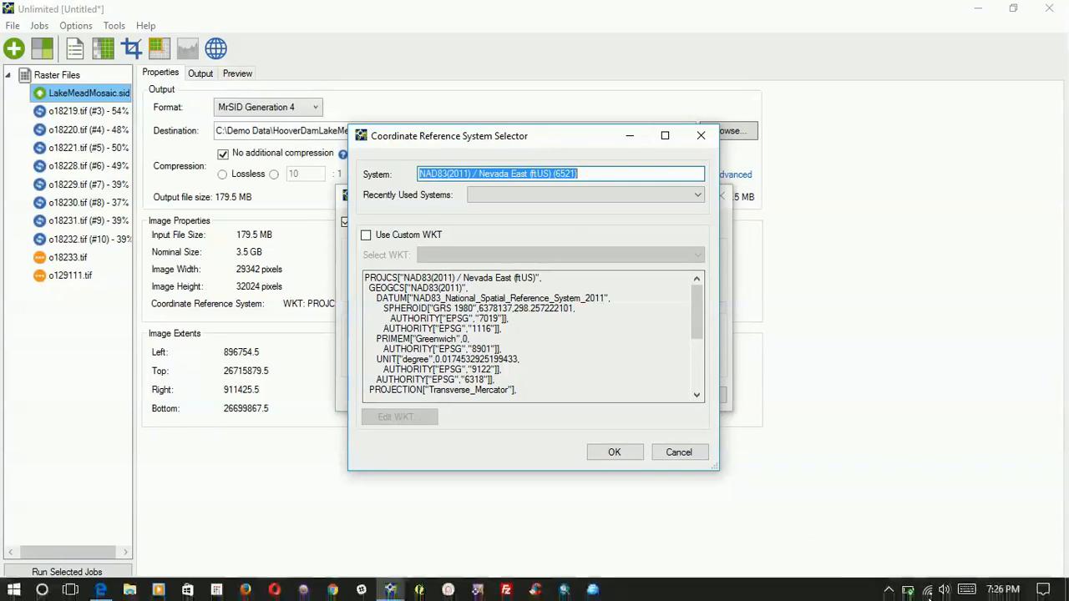
Step: Open the Windows battery status and turn on Battery saver
click(910, 591)
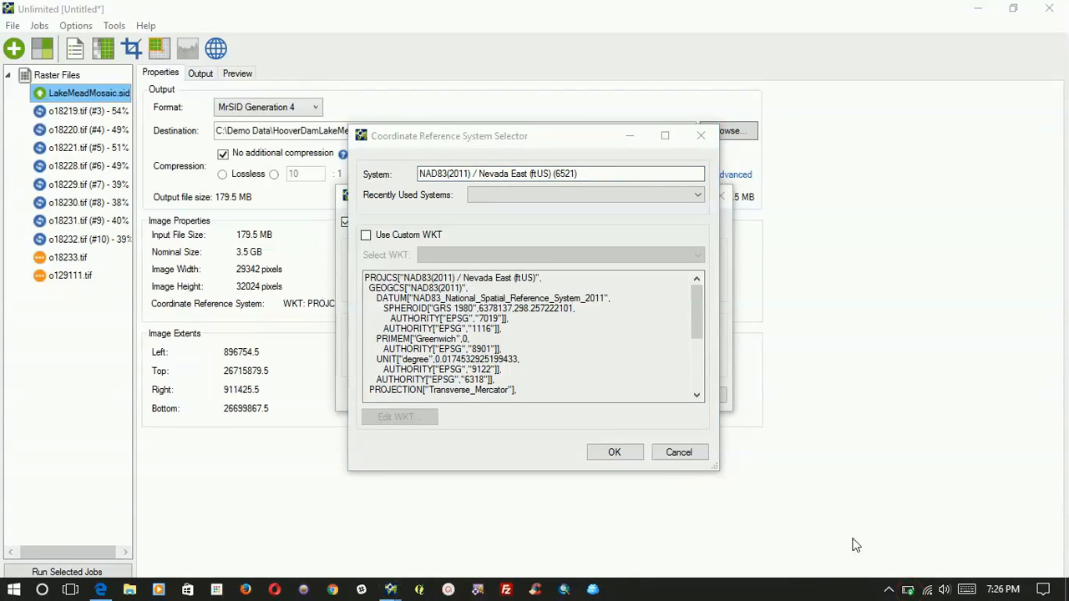
click(908, 590)
click(908, 591)
click(912, 593)
click(802, 533)
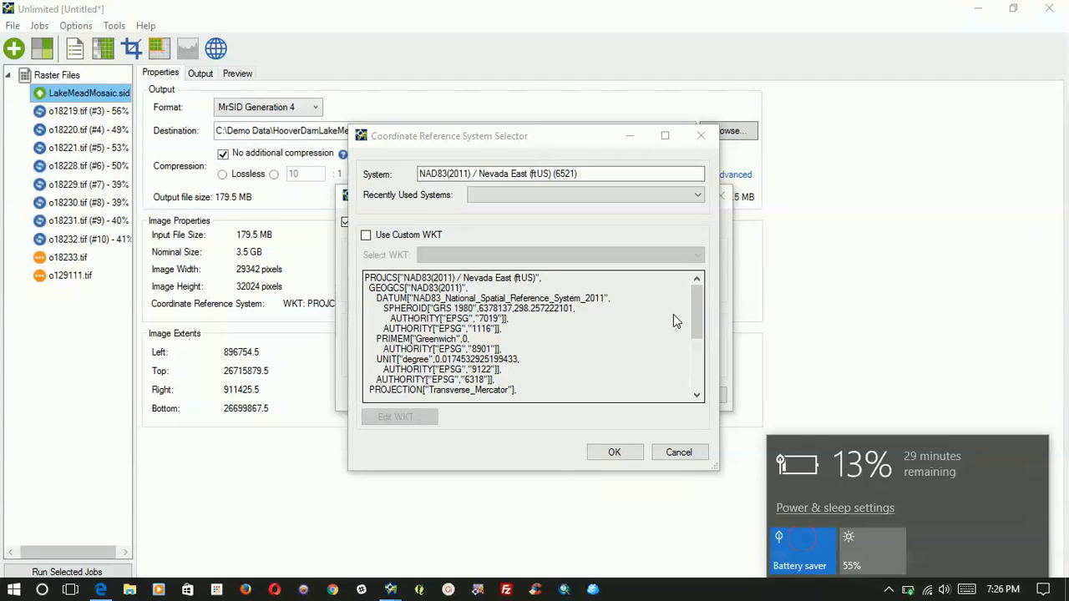
Step: Check the list of recently used coordinate systems without choosing another one
click(640, 196)
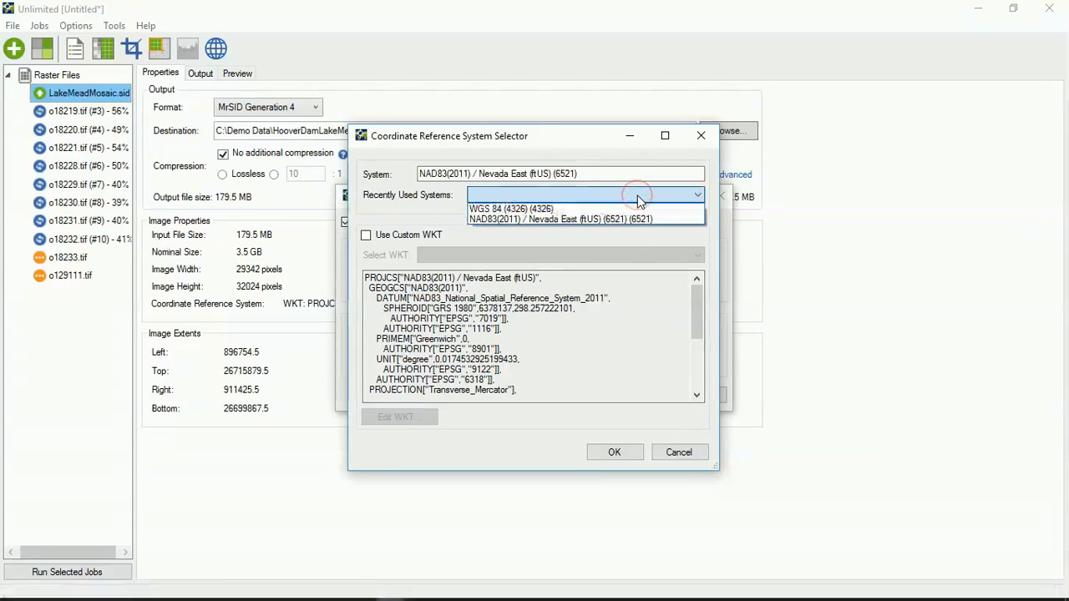
click(635, 255)
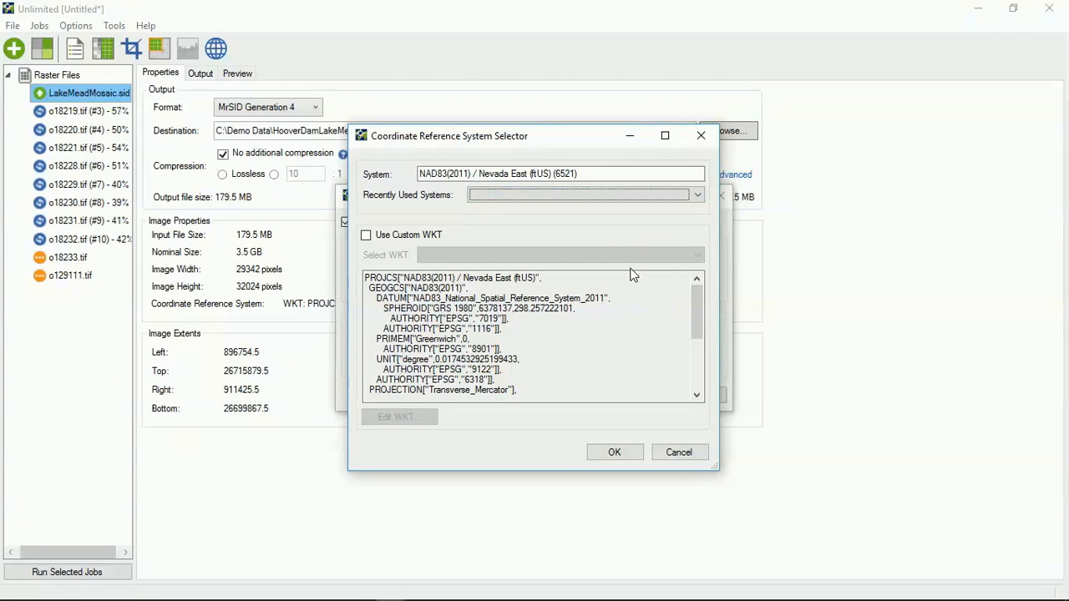
Step: Apply the reprojection of LakeMeadMosaic.sid to NAD83(2011) / Nevada East (ftUS) (6521)
click(614, 452)
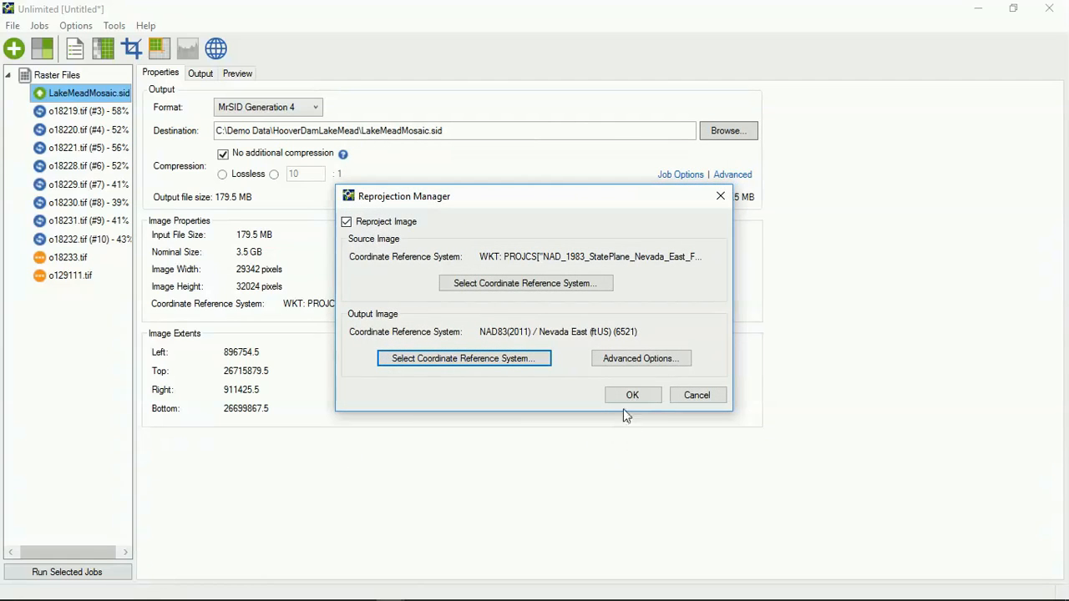
click(633, 395)
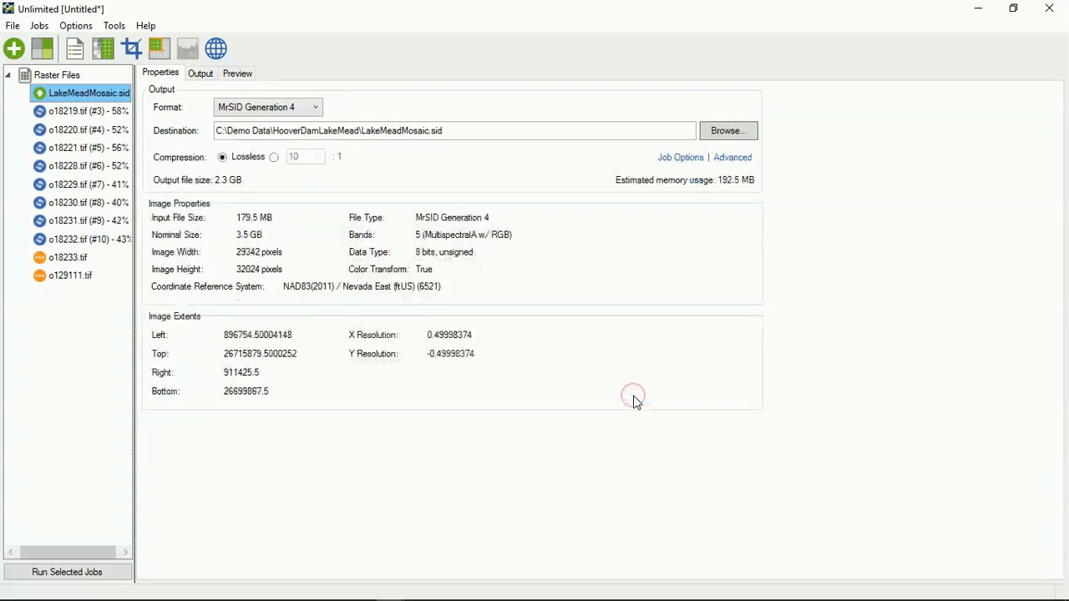
Step: Check the Windows battery status and return to the encoding project
mouse_move(760, 581)
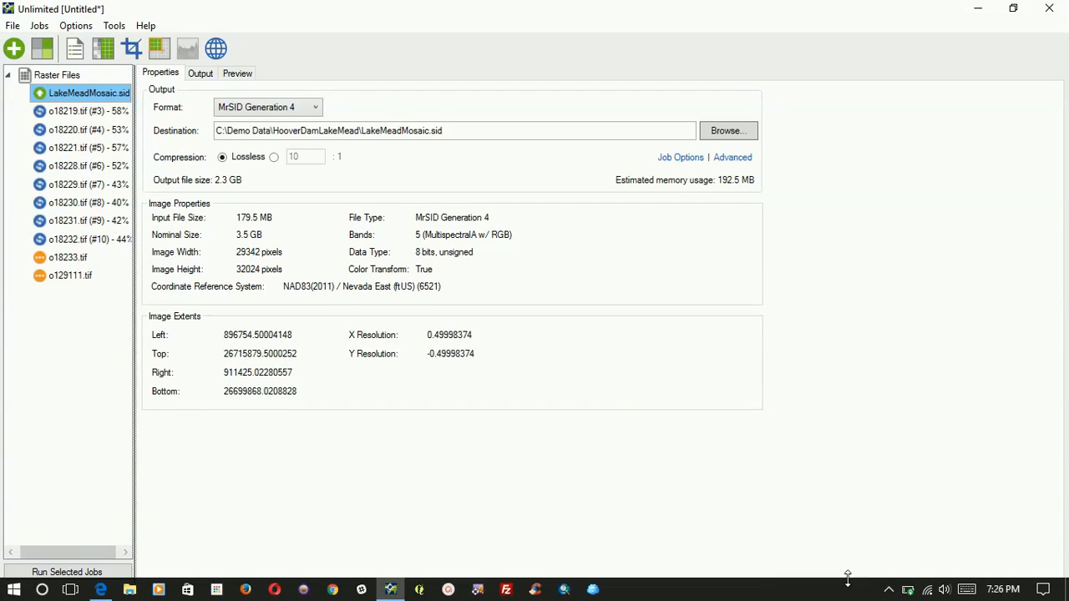
click(910, 591)
click(822, 547)
click(668, 307)
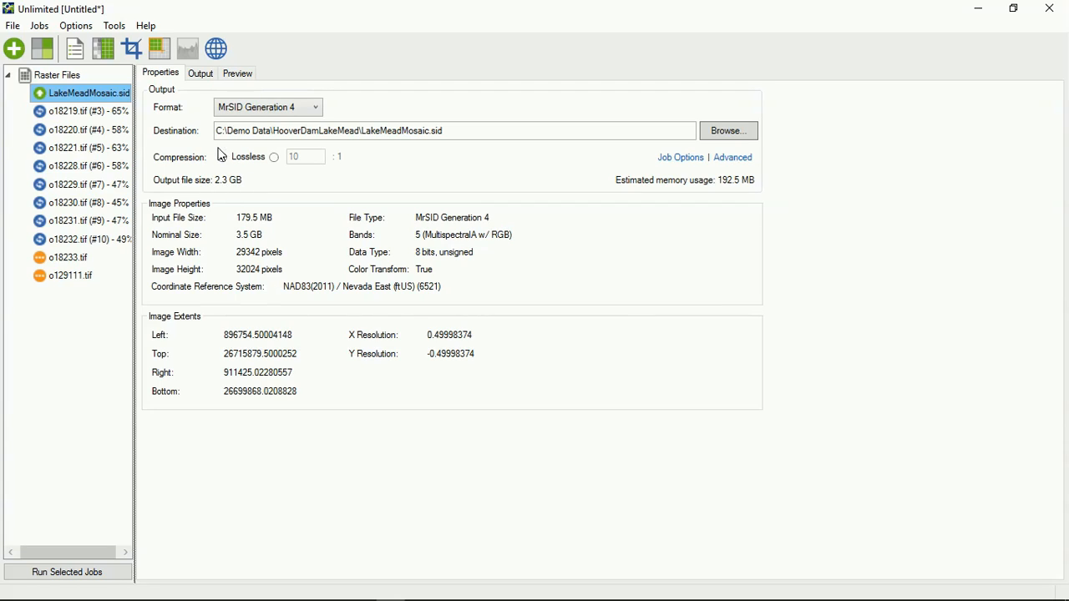
Step: Set the compression of LakeMeadMosaic.sid to 20:1 and run its encoding job
click(274, 158)
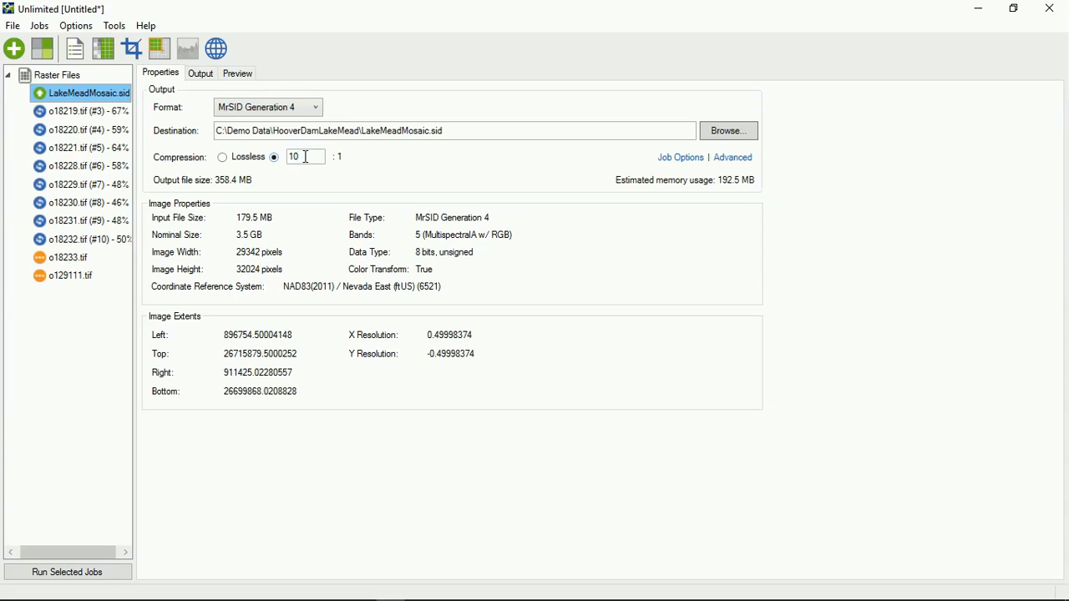
double_click(306, 157)
key(BackSpace)
text(20)
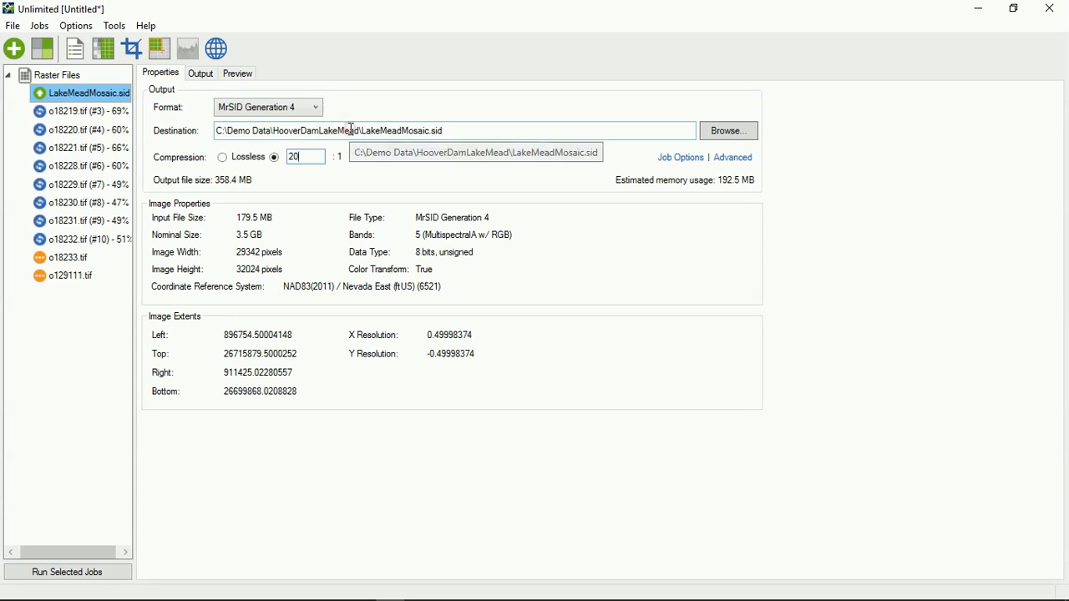
click(349, 130)
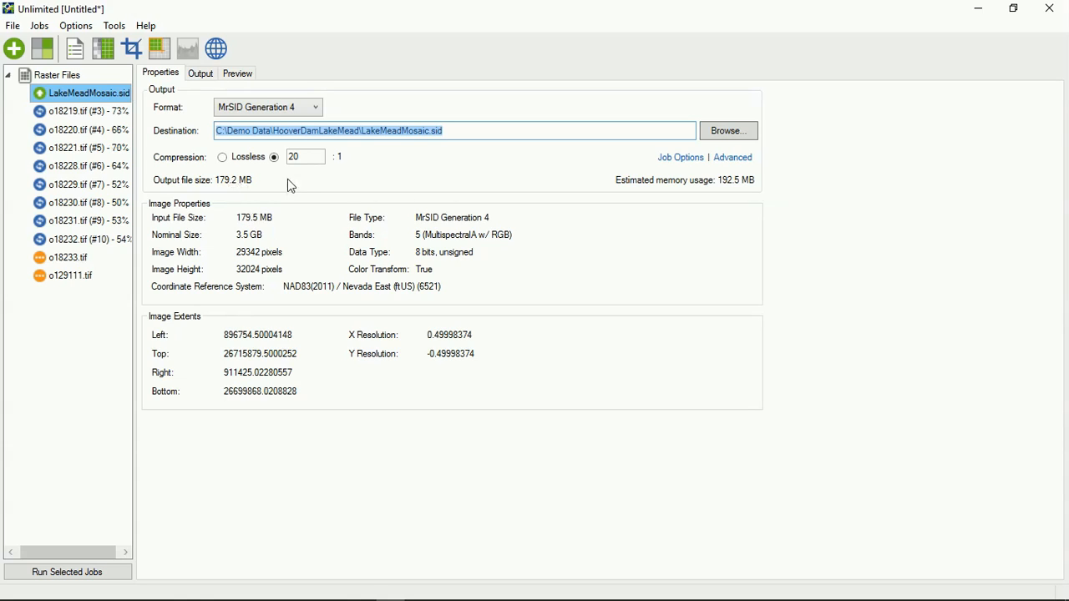
click(312, 157)
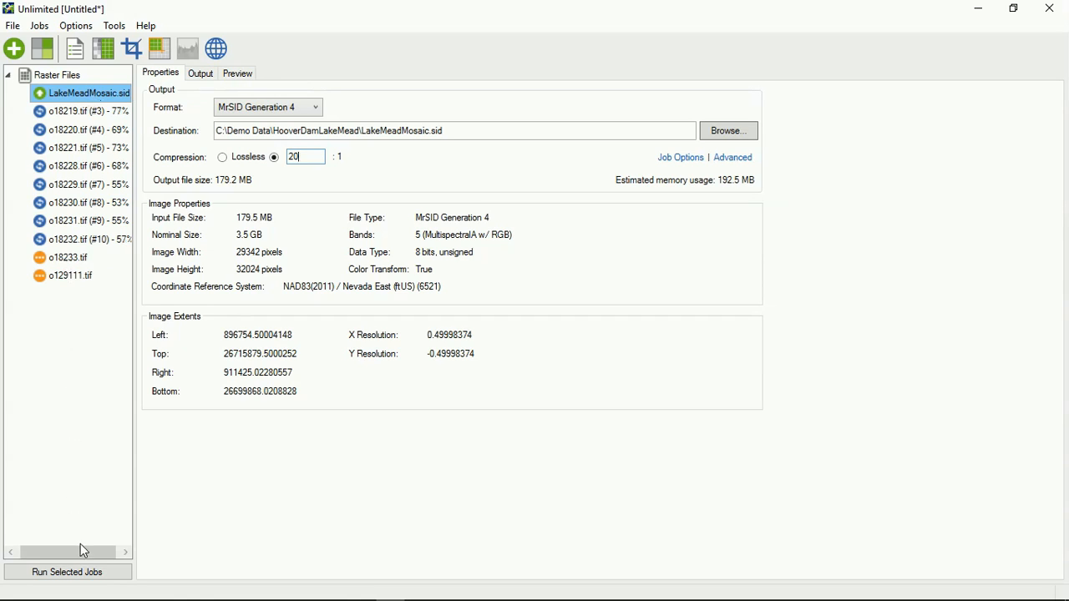
click(73, 573)
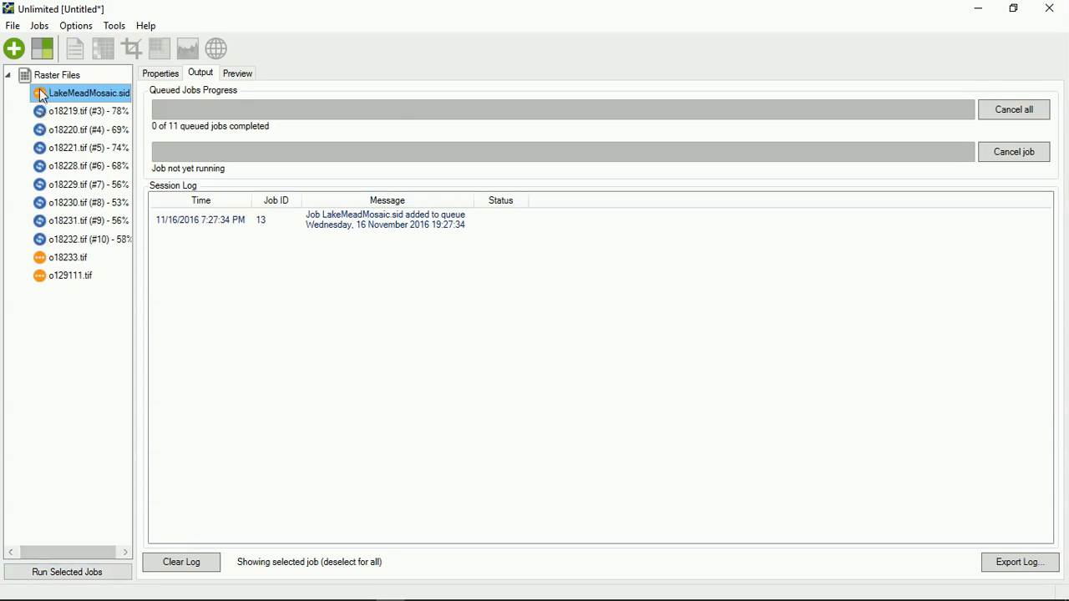
mouse_move(40, 97)
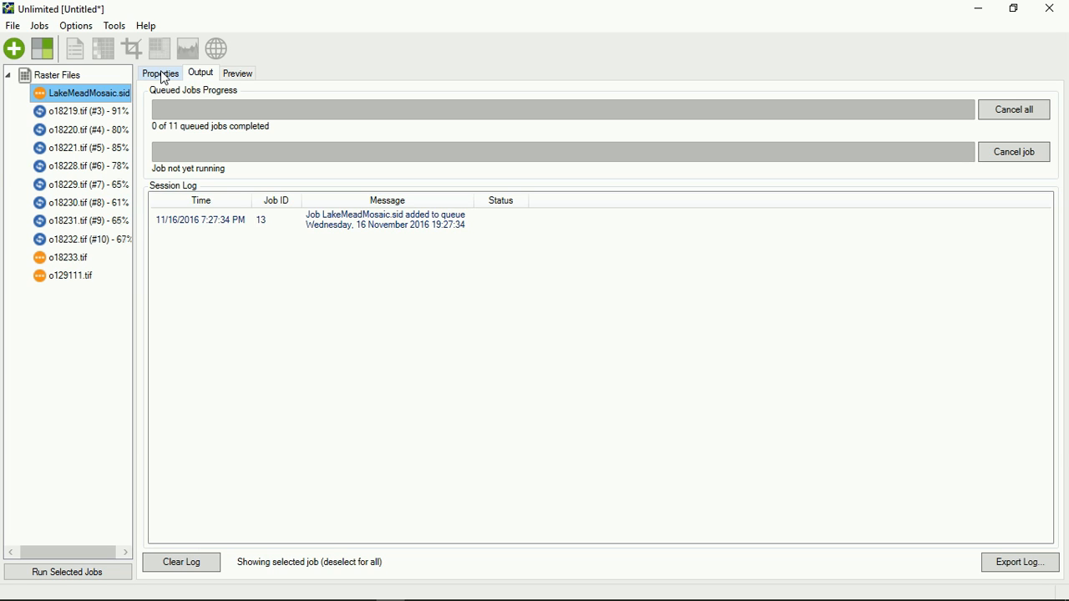
Step: Review the properties and full session log of the o18219.tif job, widening the Message column to read complete entries
click(164, 76)
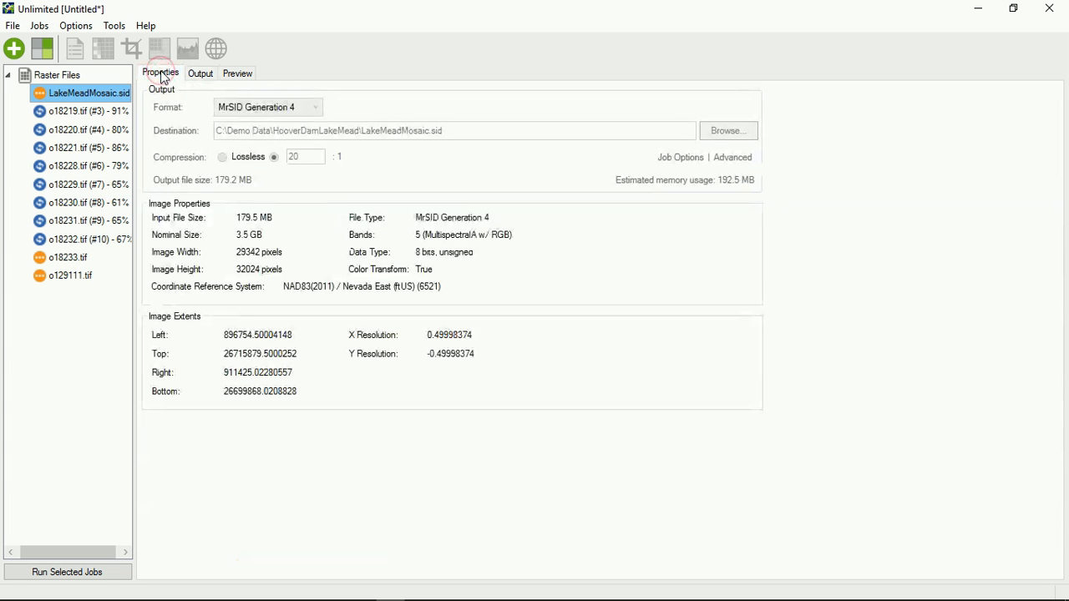
click(75, 114)
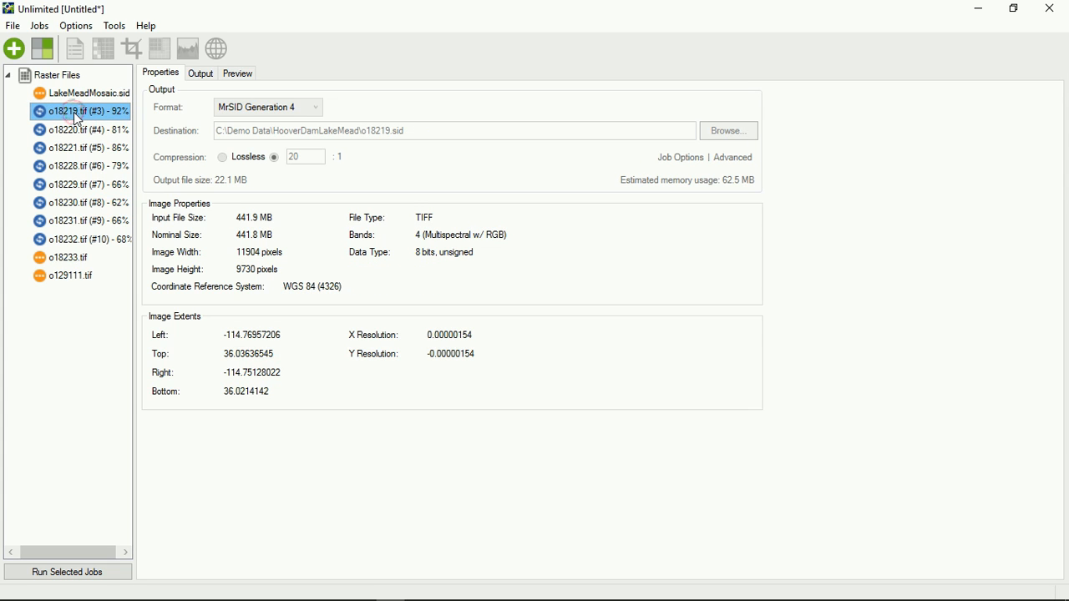
click(206, 78)
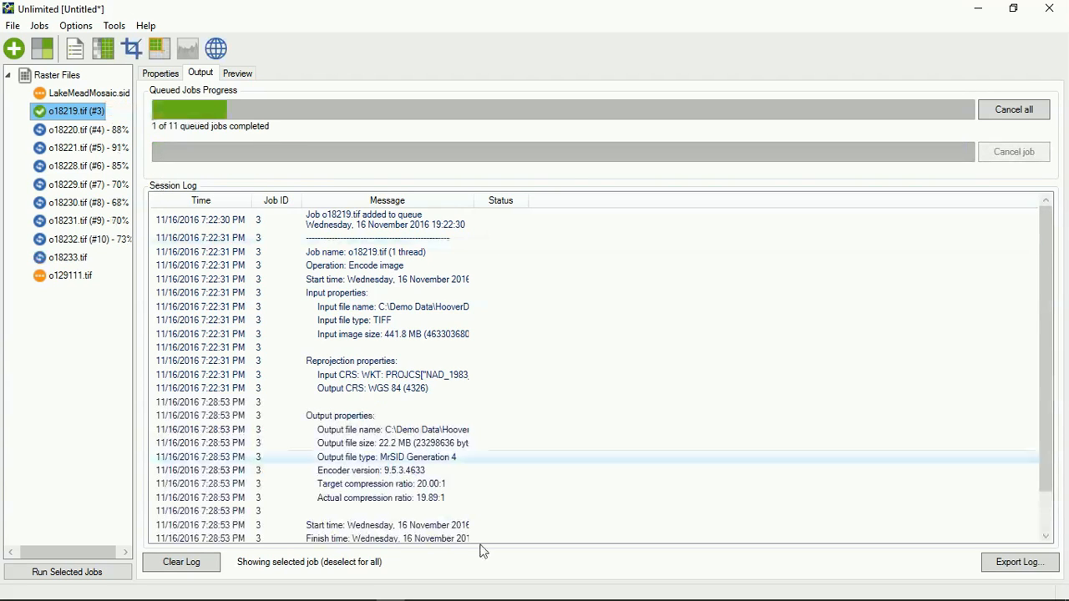
drag(1050, 313, 1045, 427)
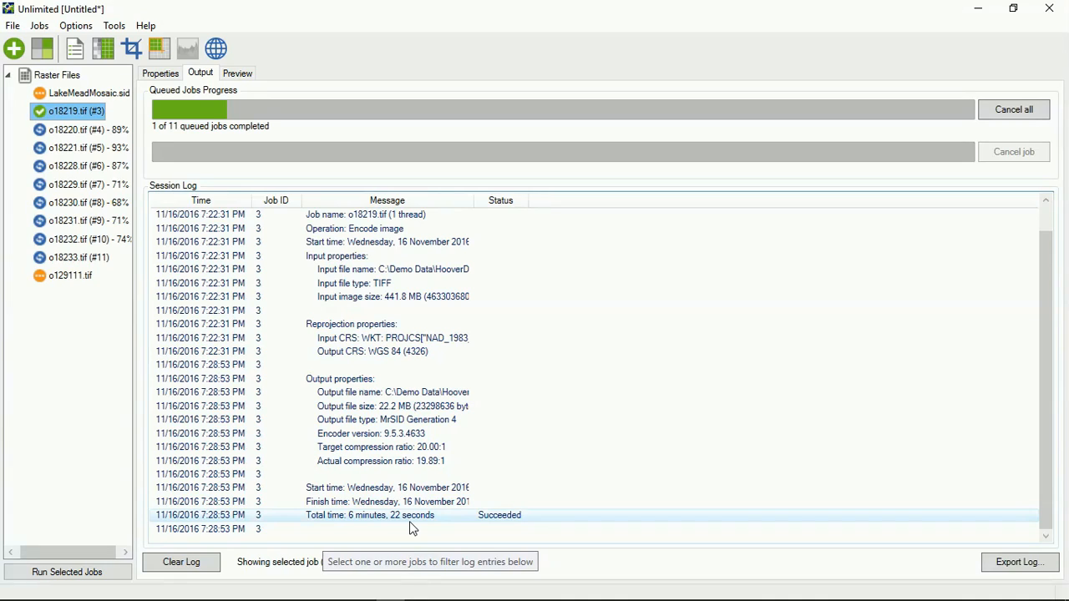
drag(473, 204, 685, 224)
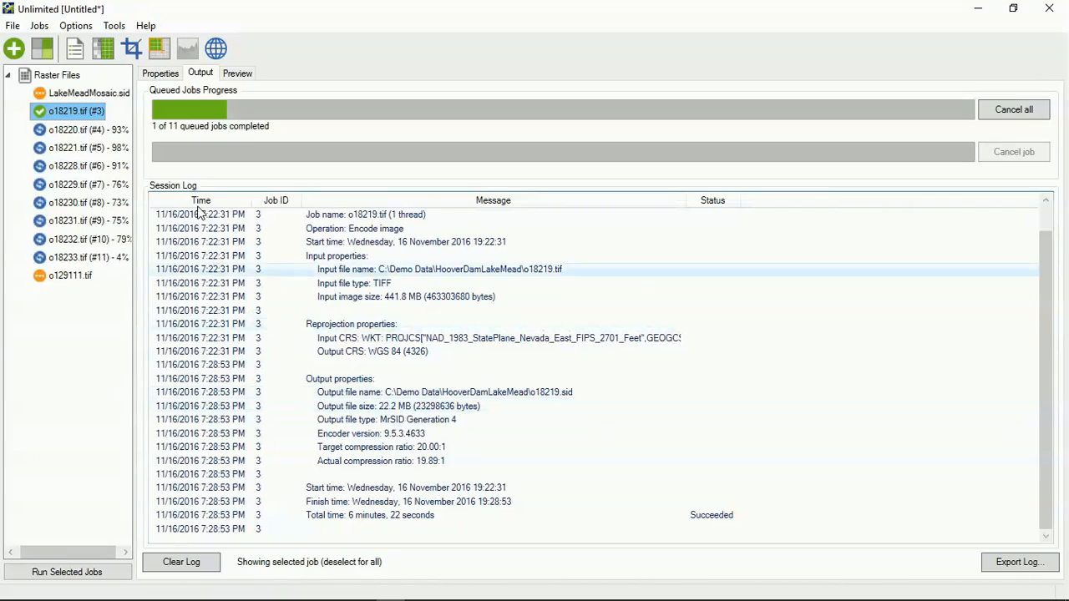
click(175, 75)
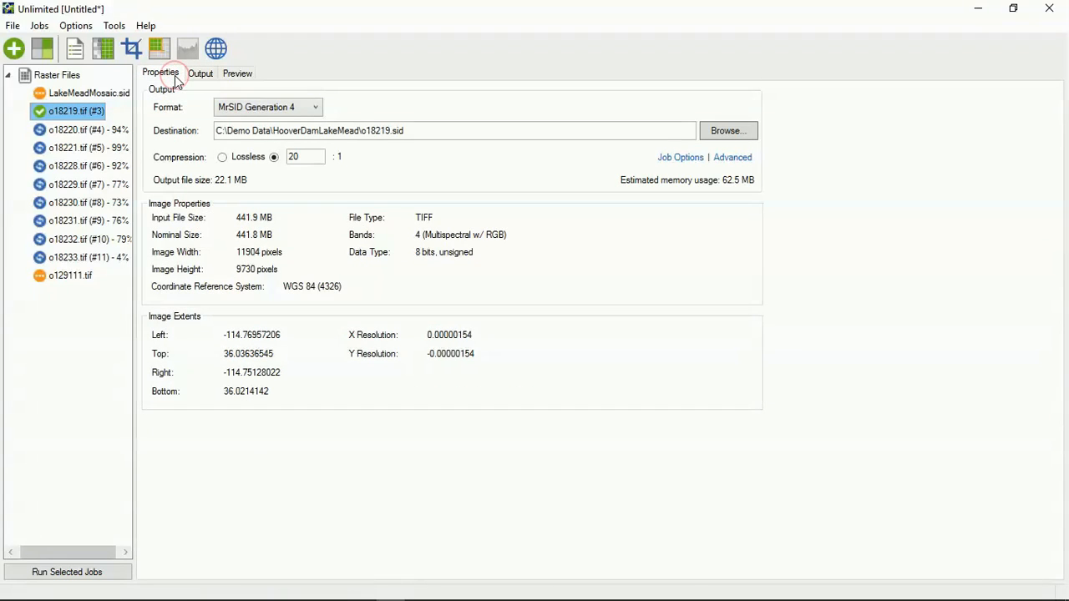
Step: Add the encoded o18219.sid from the HooverDamLakeMead folder to the job list and preview its image
click(14, 50)
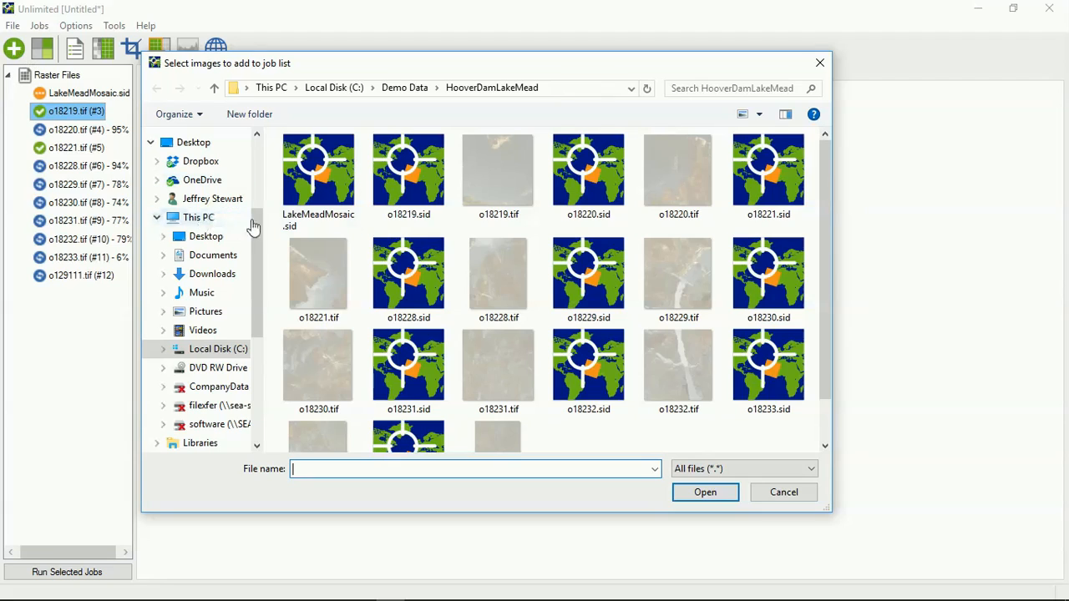
click(433, 186)
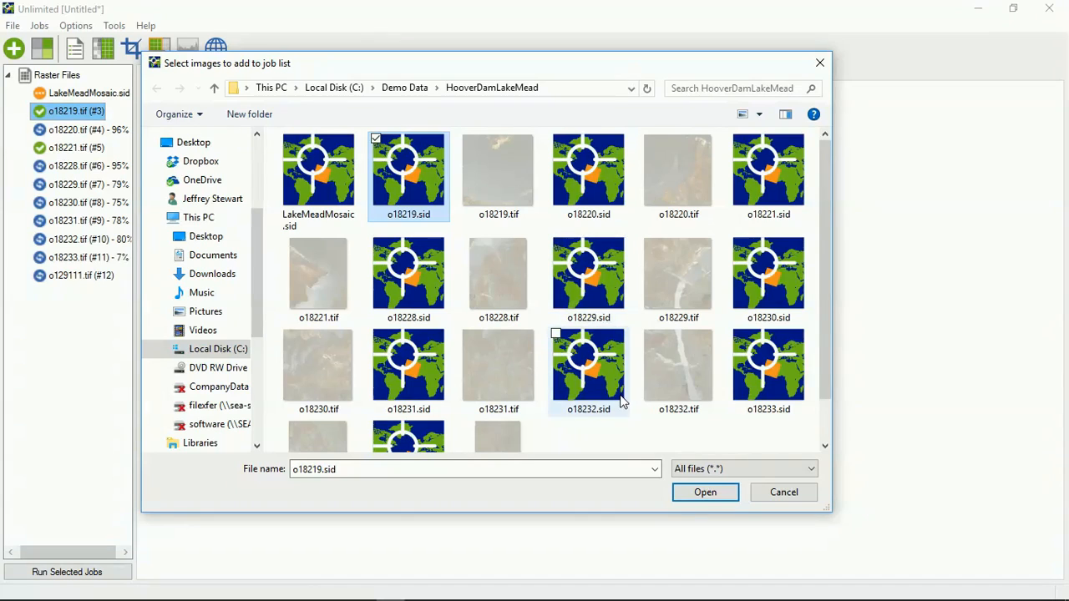
click(706, 498)
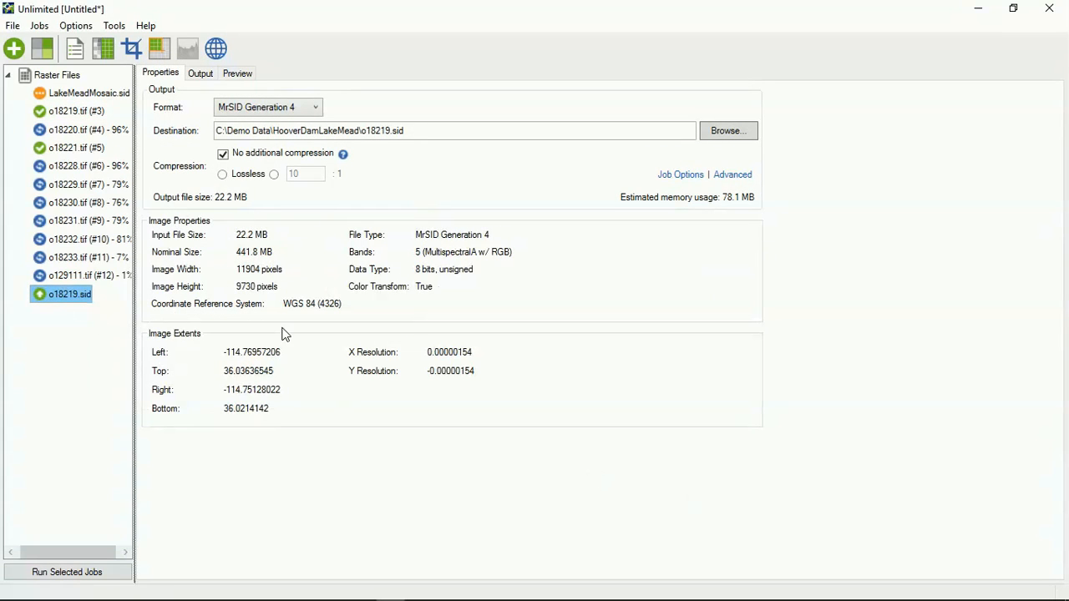
click(243, 74)
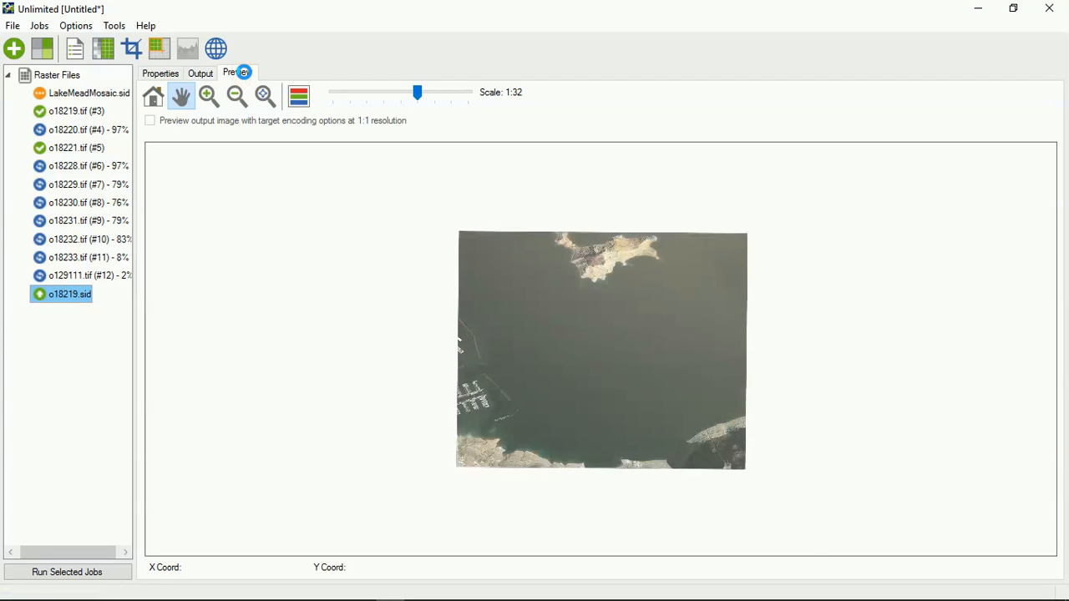
click(160, 73)
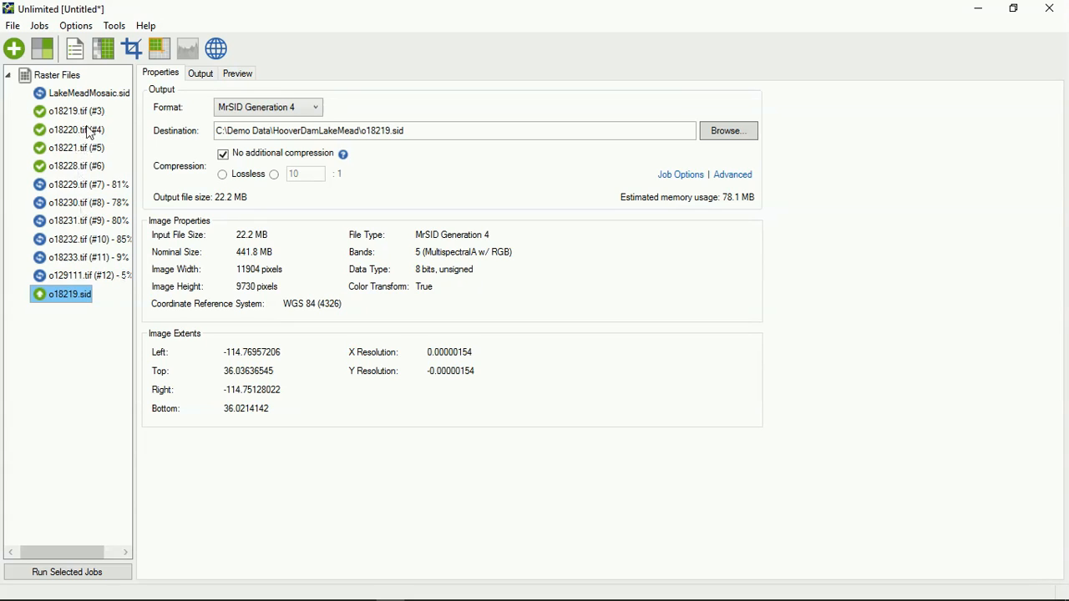
Step: Examine the properties of the completed jobs o18220.tif, o18219.tif, o18221.tif and o18228.tif
click(88, 130)
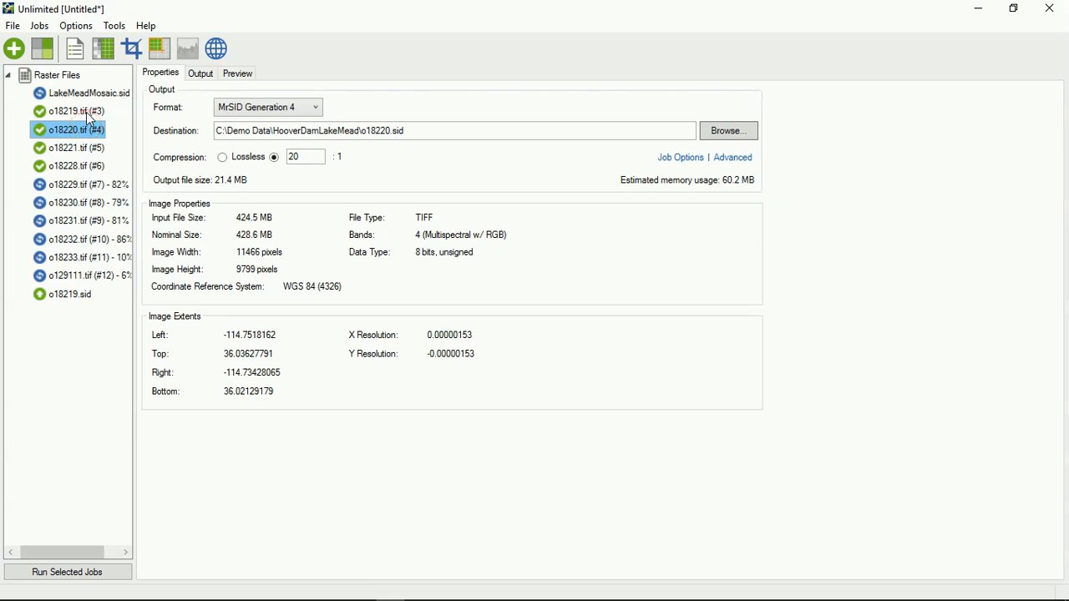
click(87, 112)
click(82, 149)
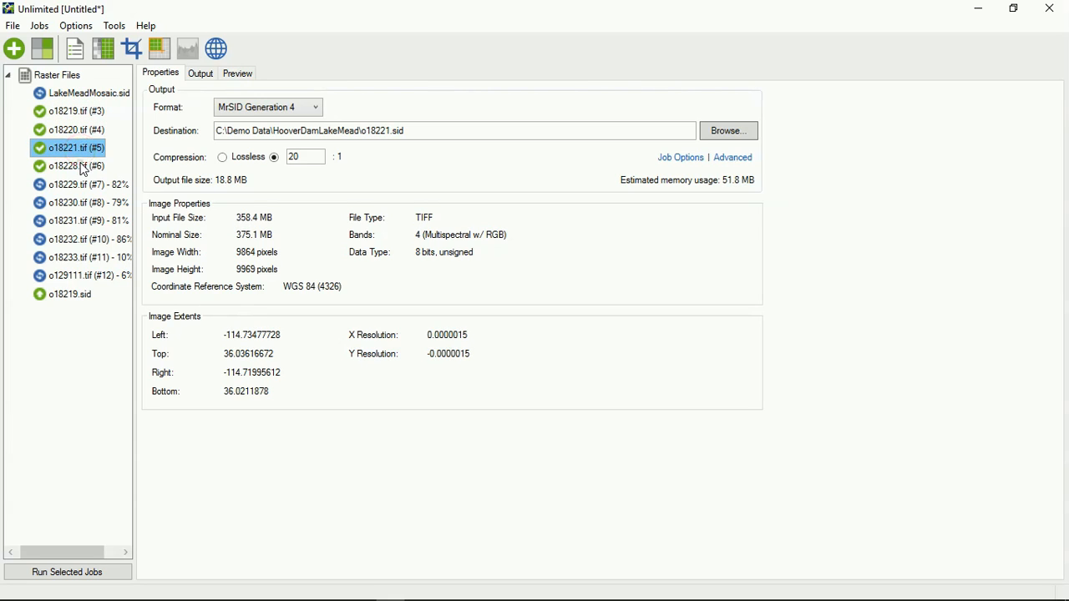
click(83, 167)
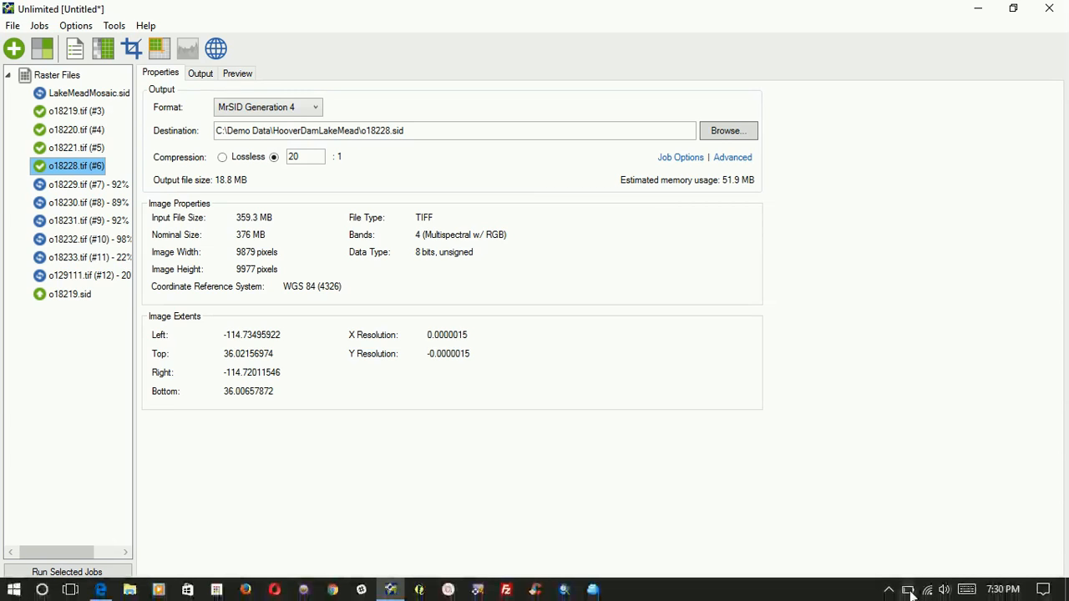
click(889, 589)
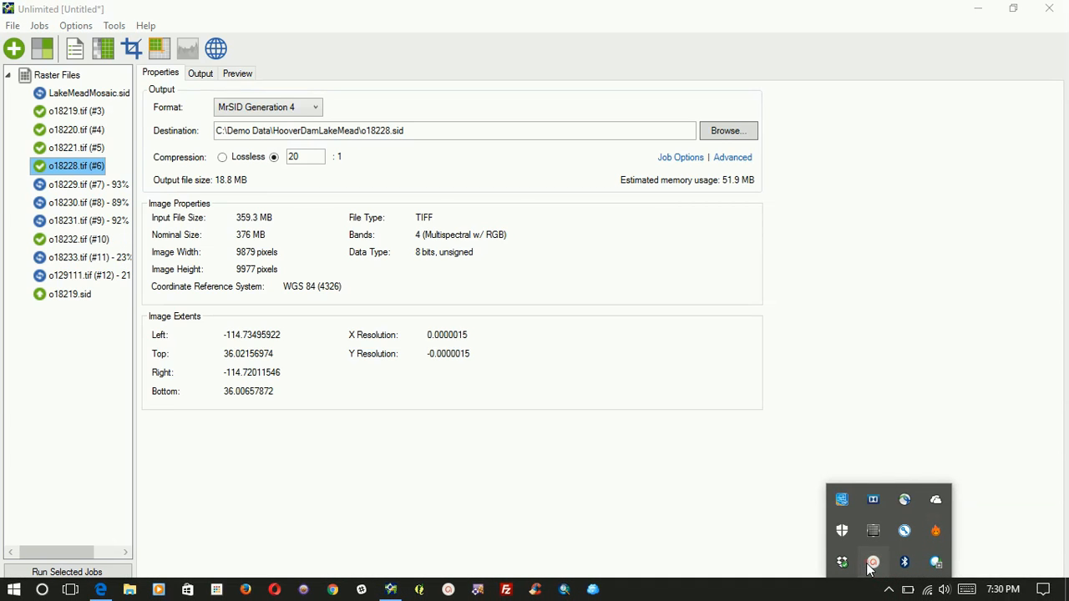